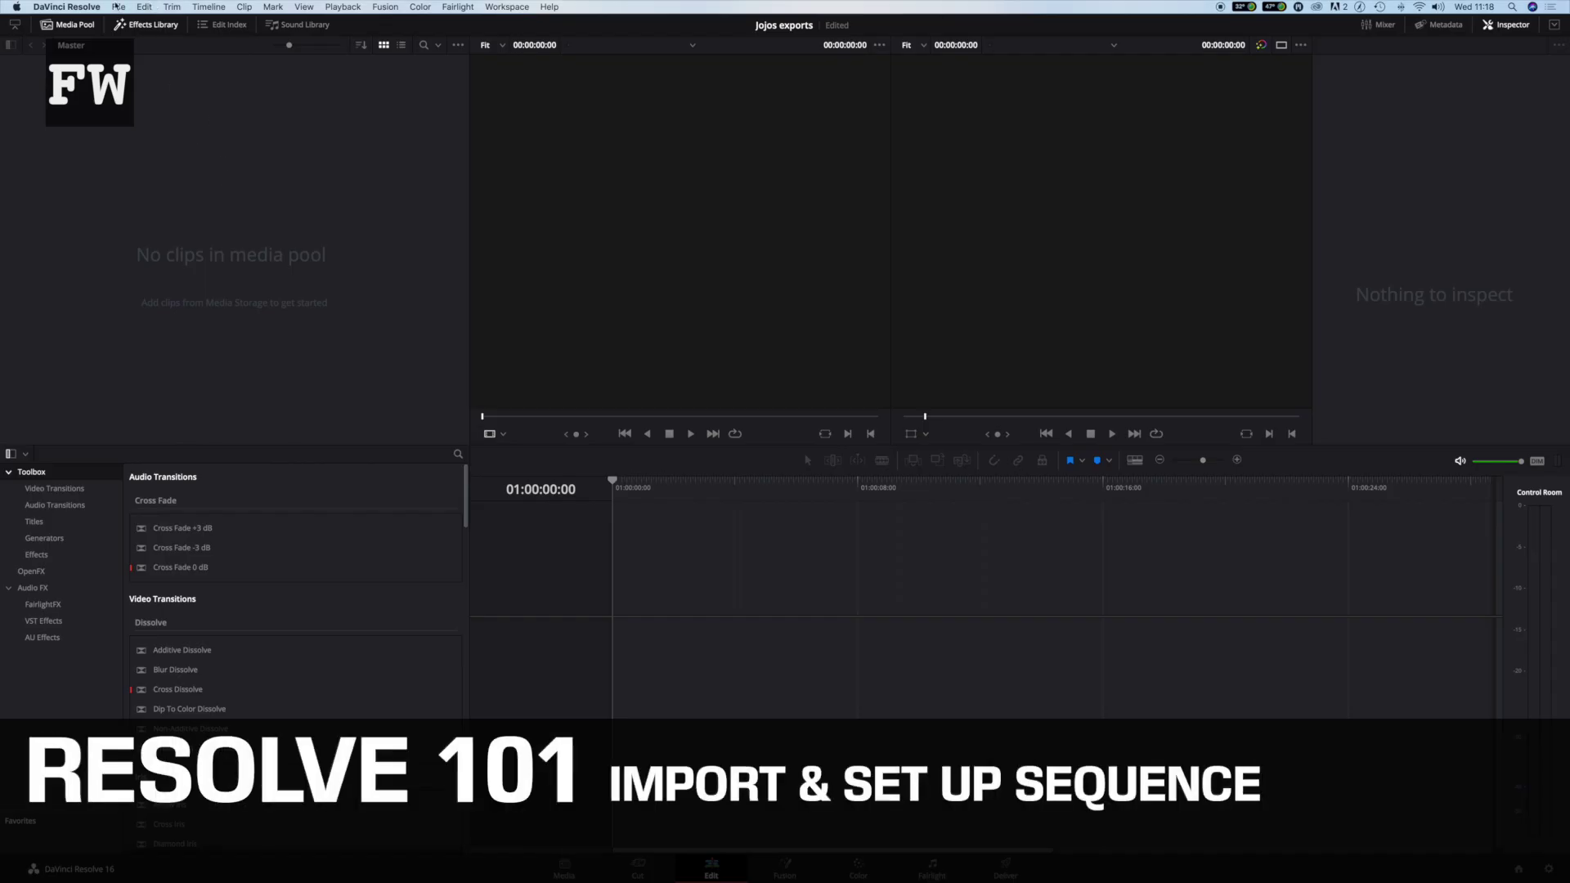
Step: Import all the .braw clips from the JoJos Air BnB folder into the media pool
left_click(117, 7)
mouse_move(237, 125)
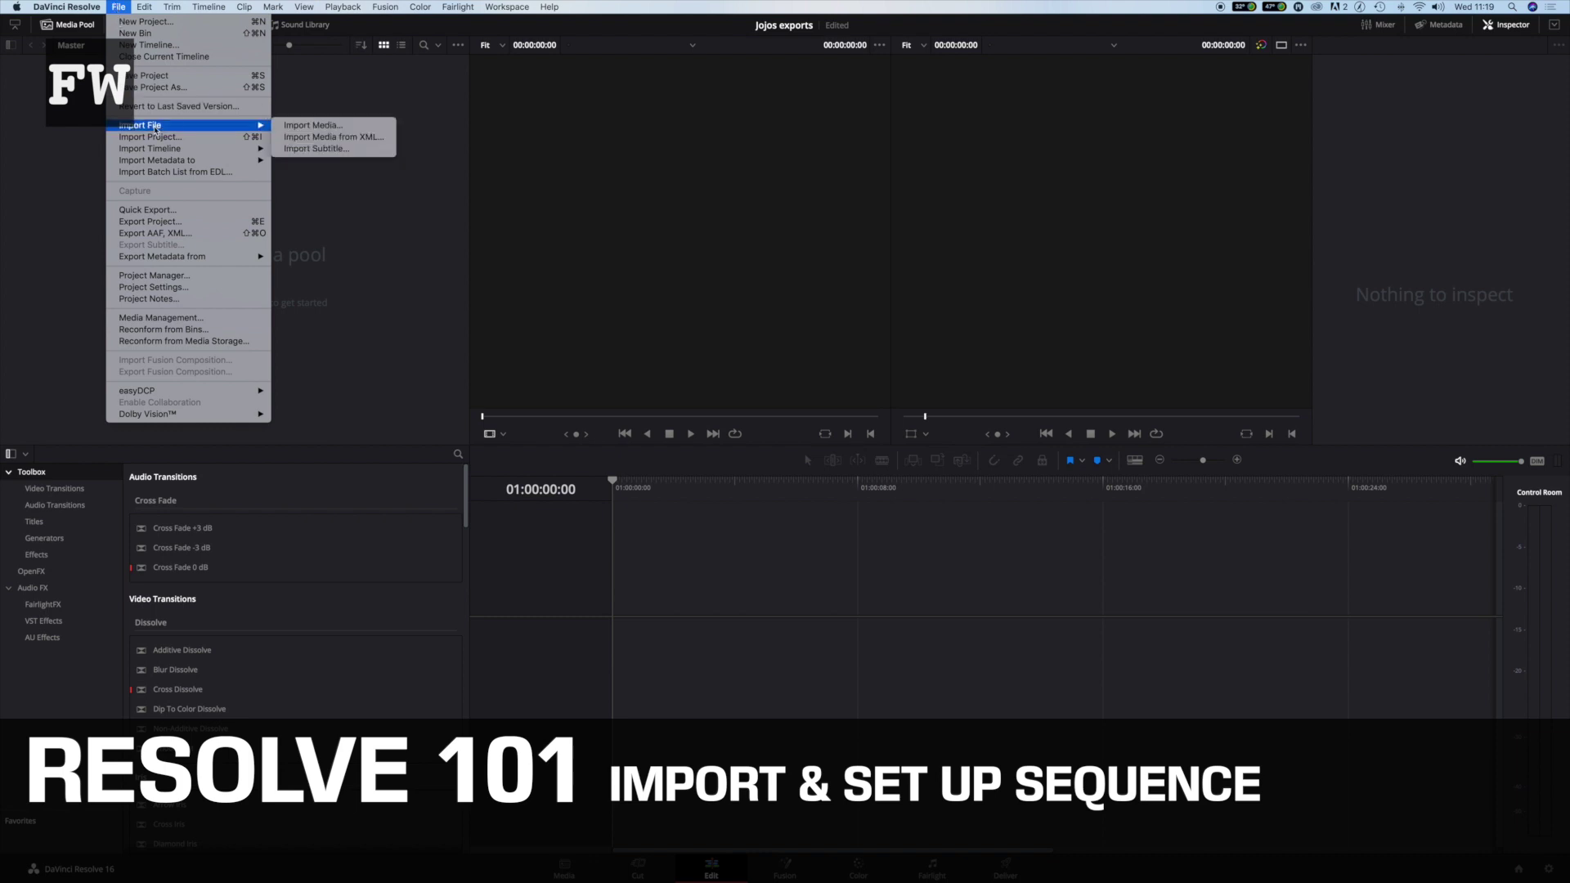
left_click(343, 130)
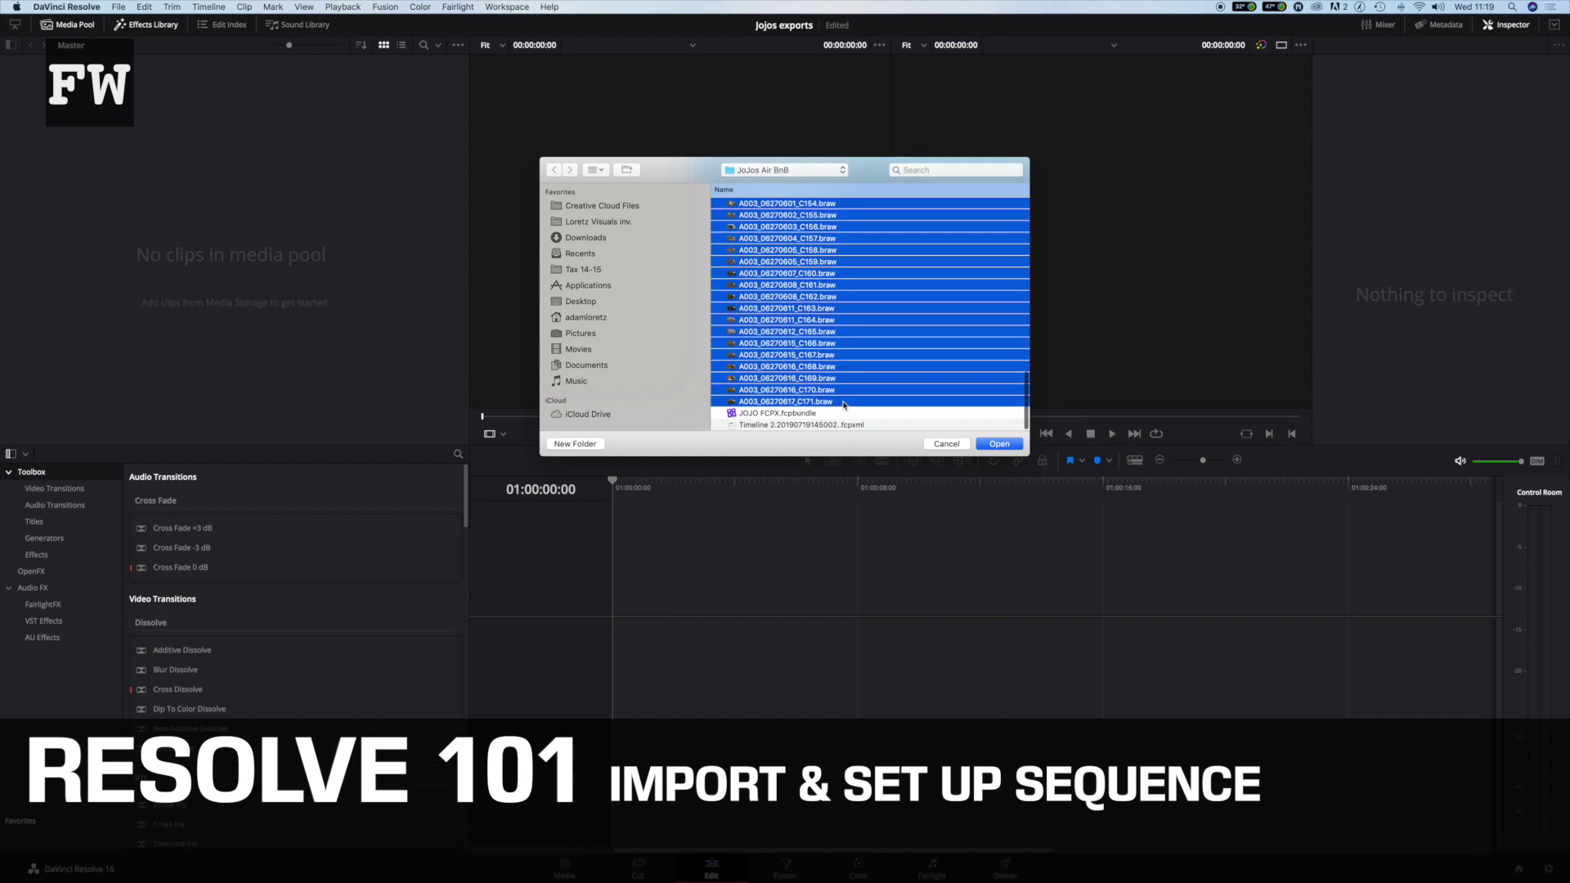
left_click(999, 444)
Step: Create a new empty timeline using custom settings, choosing its video monitor format
left_click(117, 7)
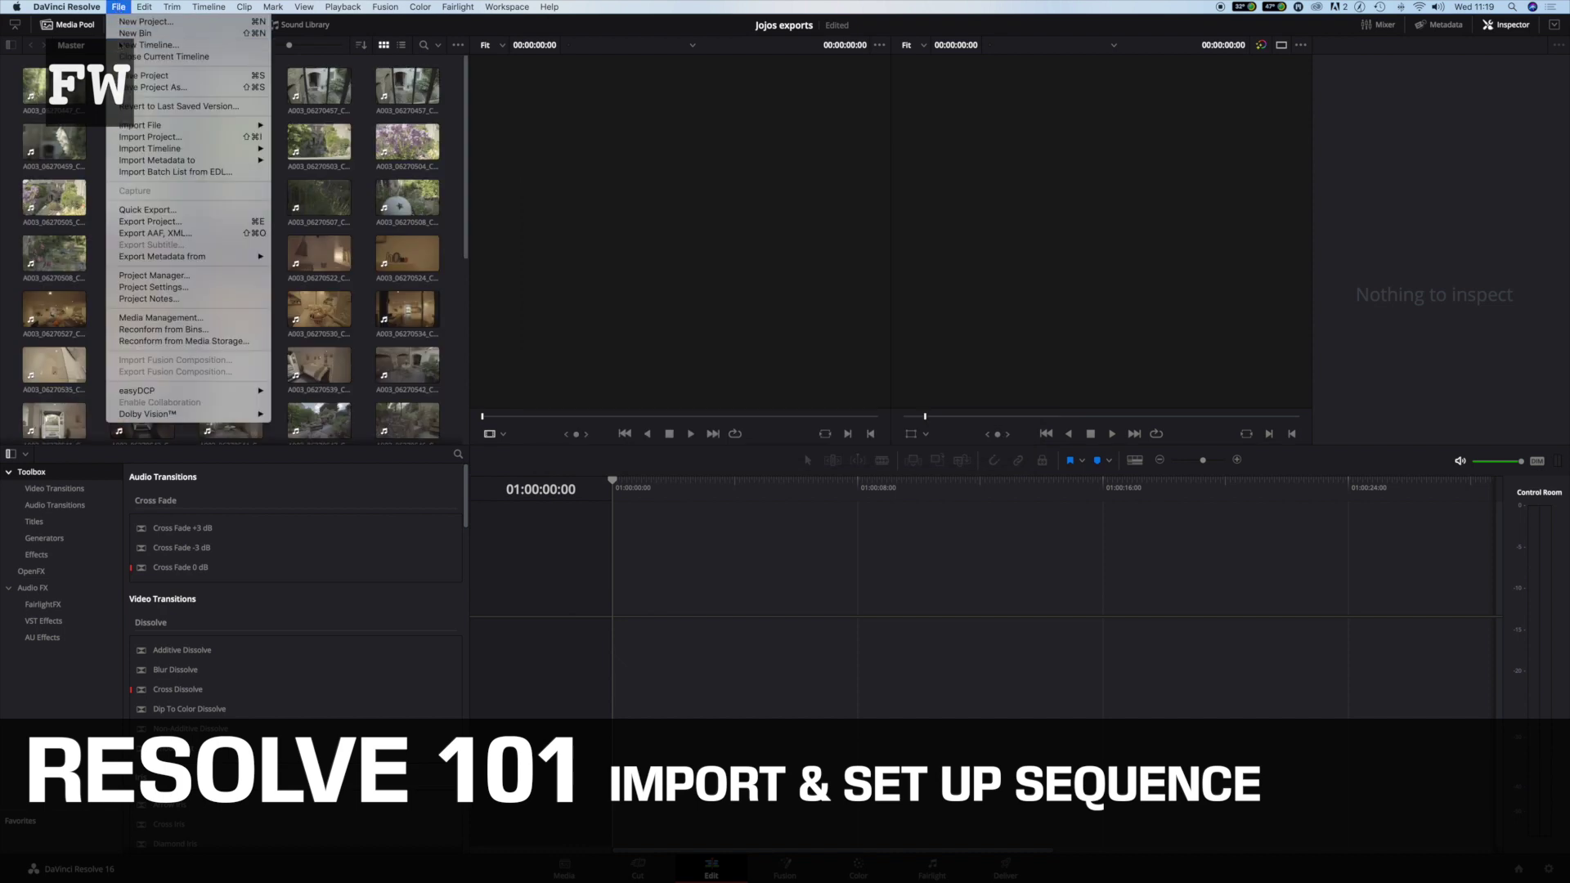
left_click(149, 45)
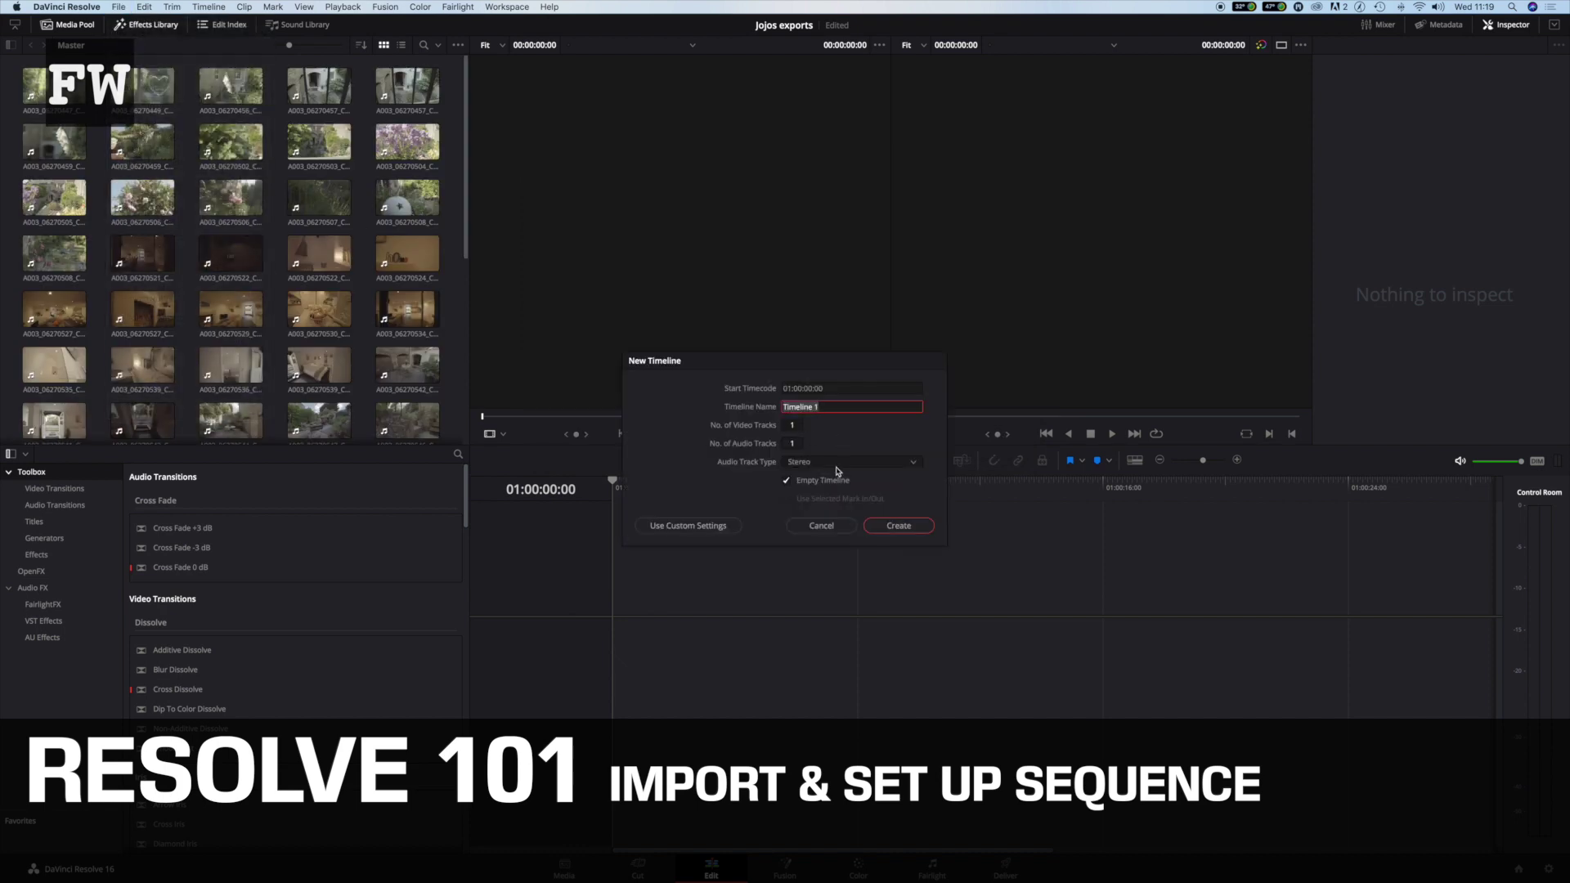
left_click(735, 525)
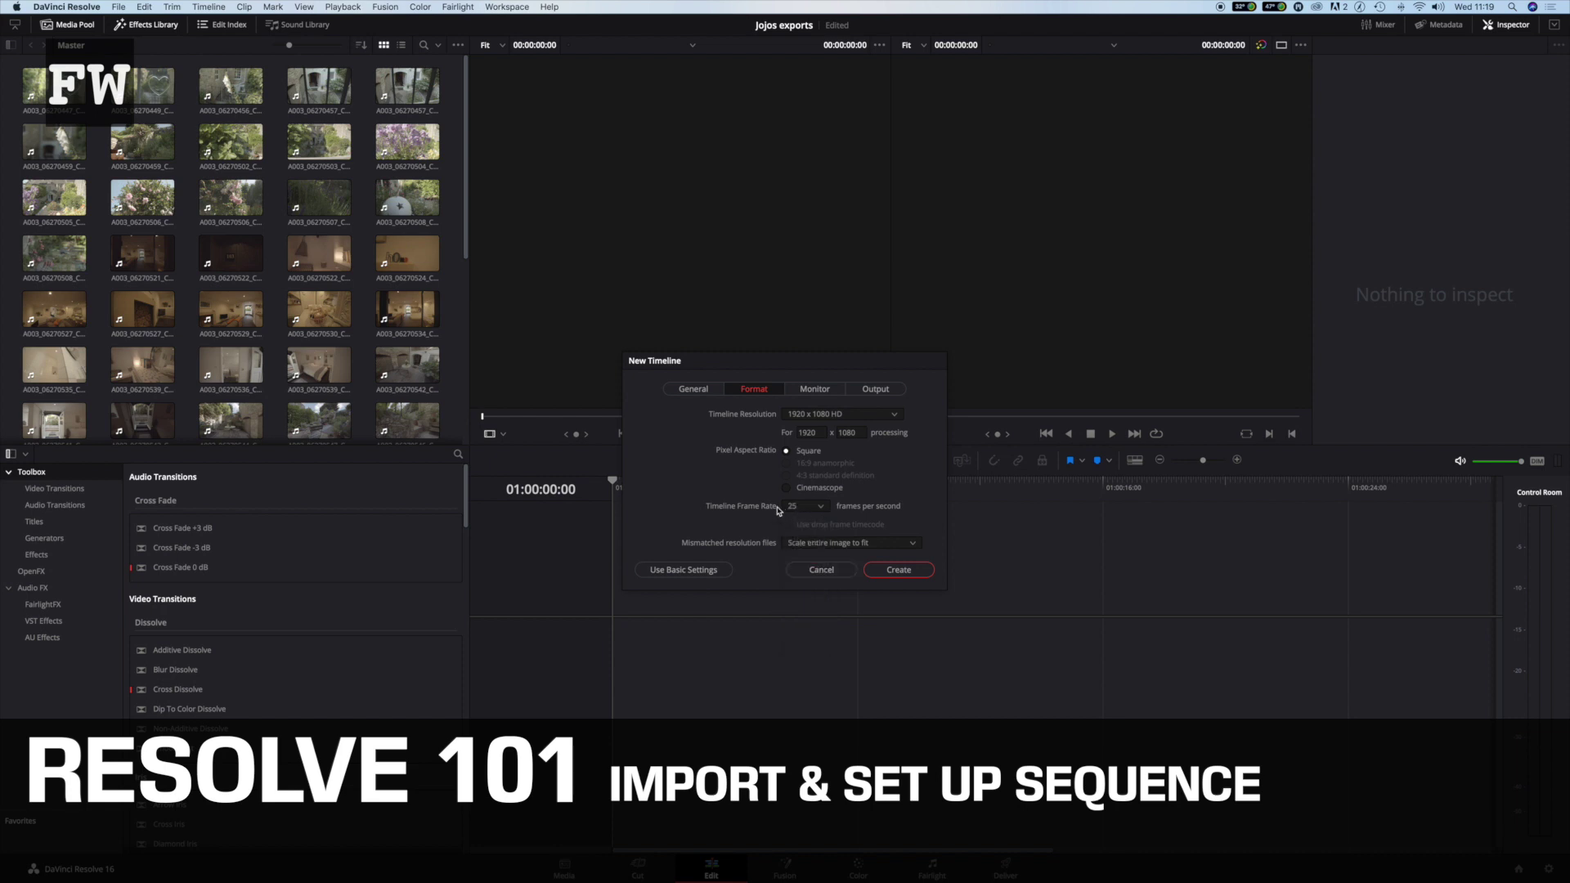
left_click(815, 389)
left_click(867, 415)
left_click(864, 514)
left_click(899, 643)
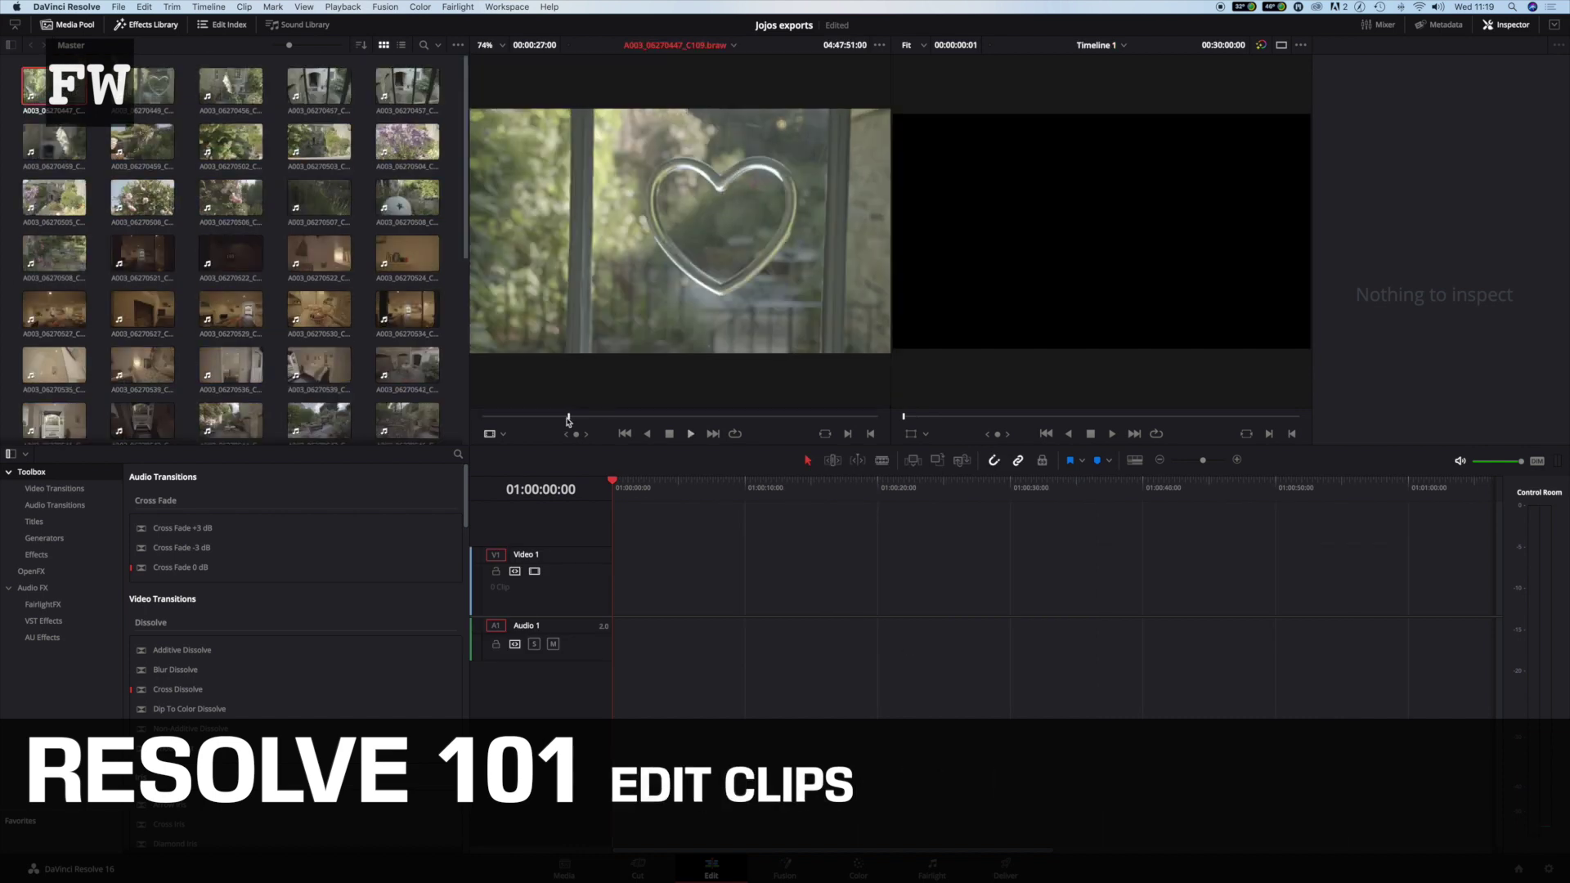
Step: Mark an out point on the heart window clip in the source viewer and place the clip at the timeline's start
left_click_drag(569, 420, 745, 423)
key("space")
key("o")
left_click_drag(744, 421, 732, 421)
left_click_drag(604, 252, 612, 601)
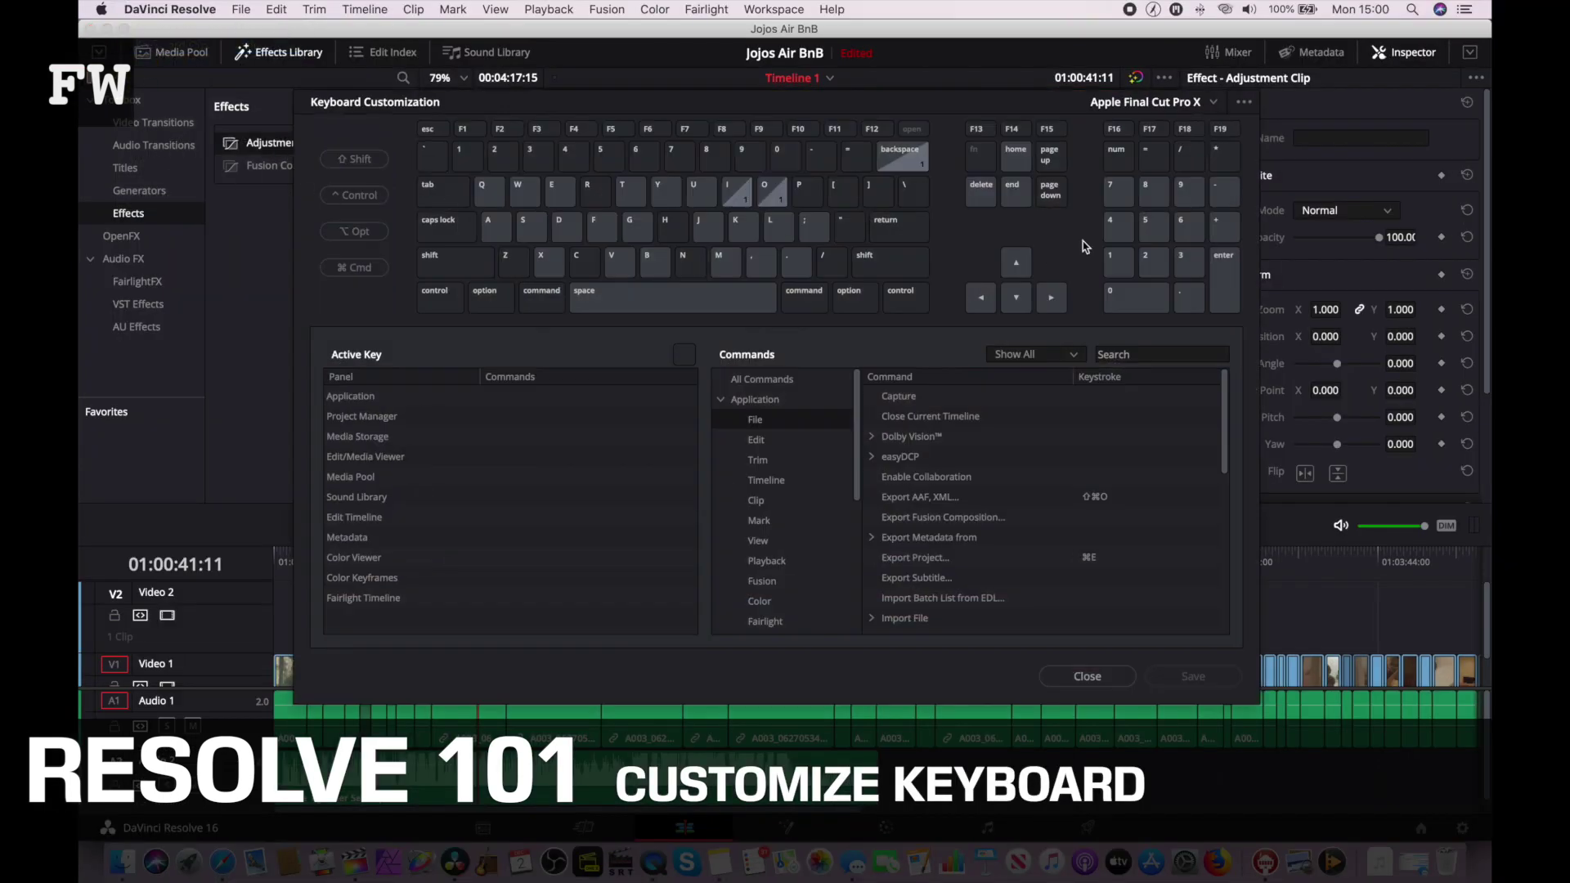
Step: Open the list of shortcut presets in Keyboard Customization
left_click(1213, 103)
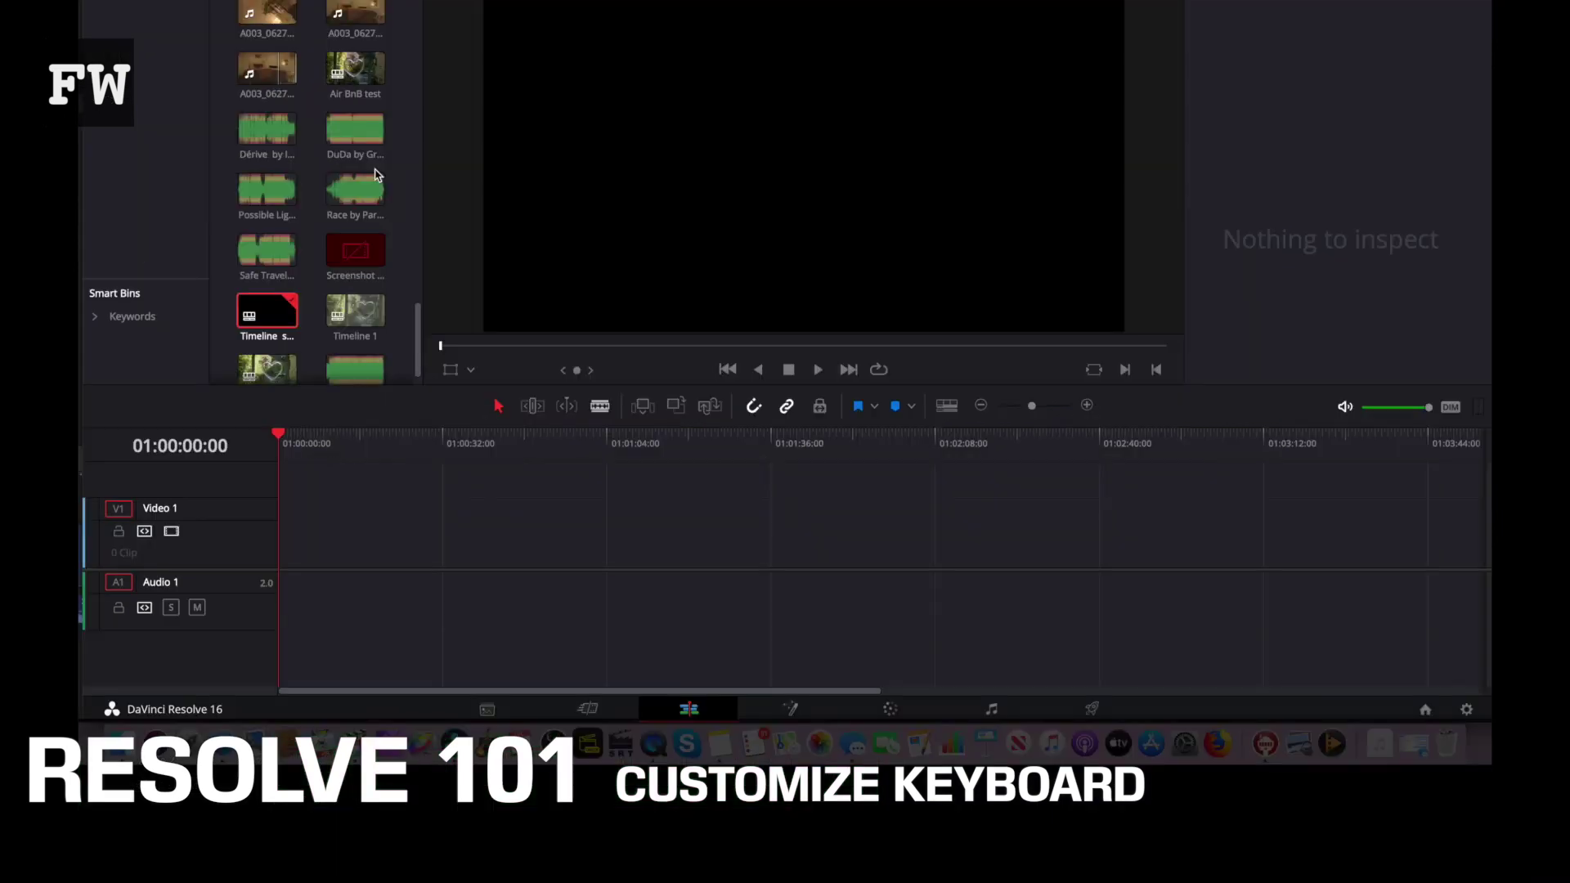
Step: Add the Dérive music clip from the media pool to the start of the timeline
left_click(265, 137)
left_click_drag(260, 137, 279, 657)
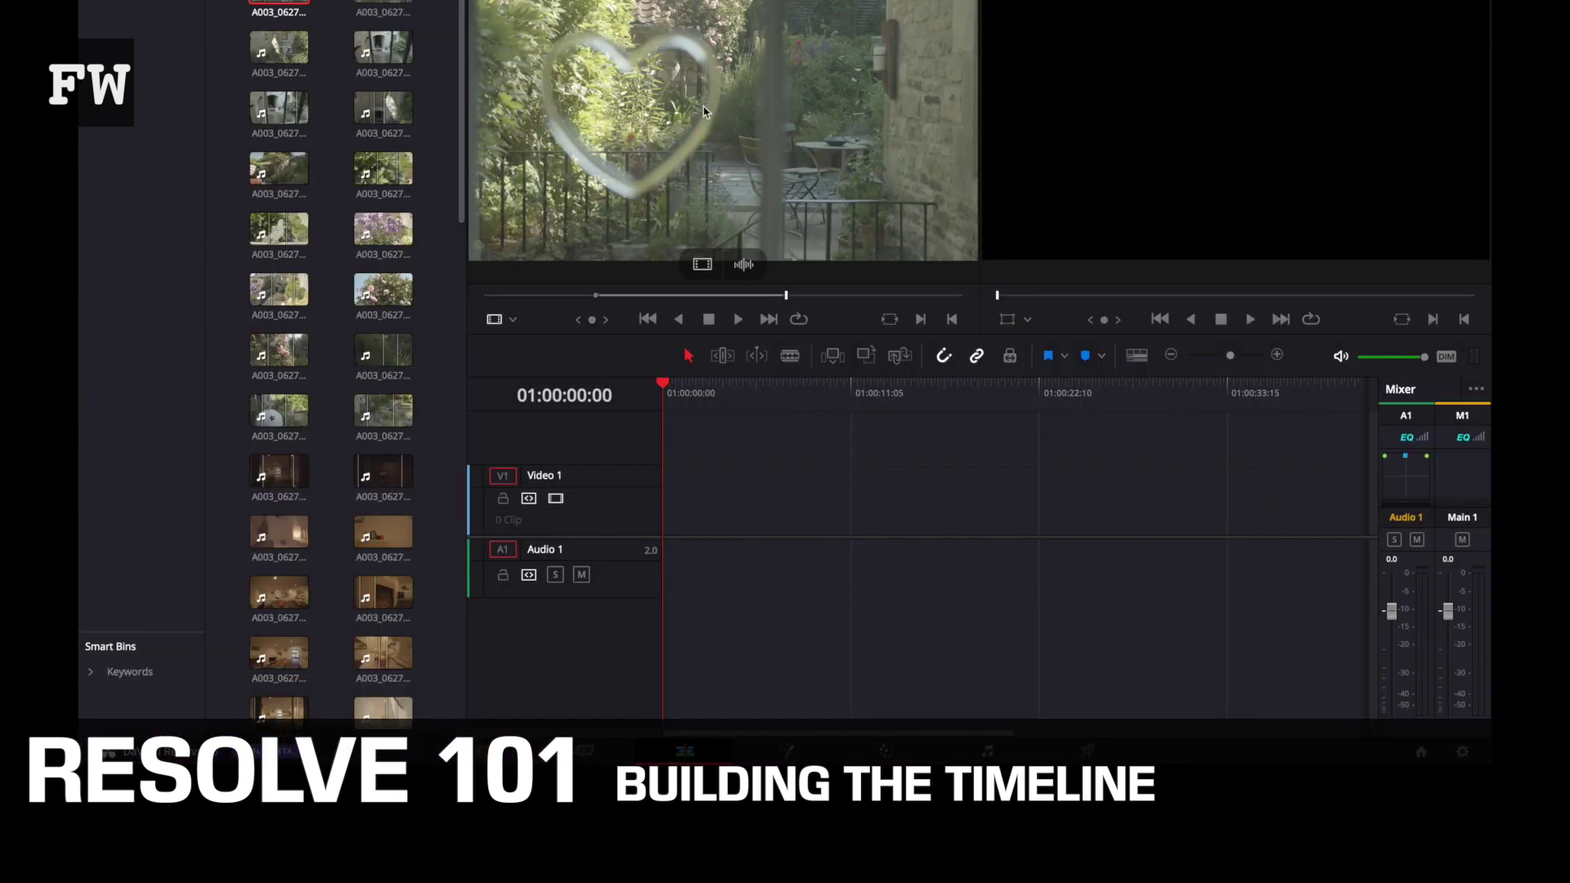
Step: Place the marked heart window clip at the start of Video 1 and add the marked purple flower clip directly after it
left_click_drag(703, 112, 646, 511)
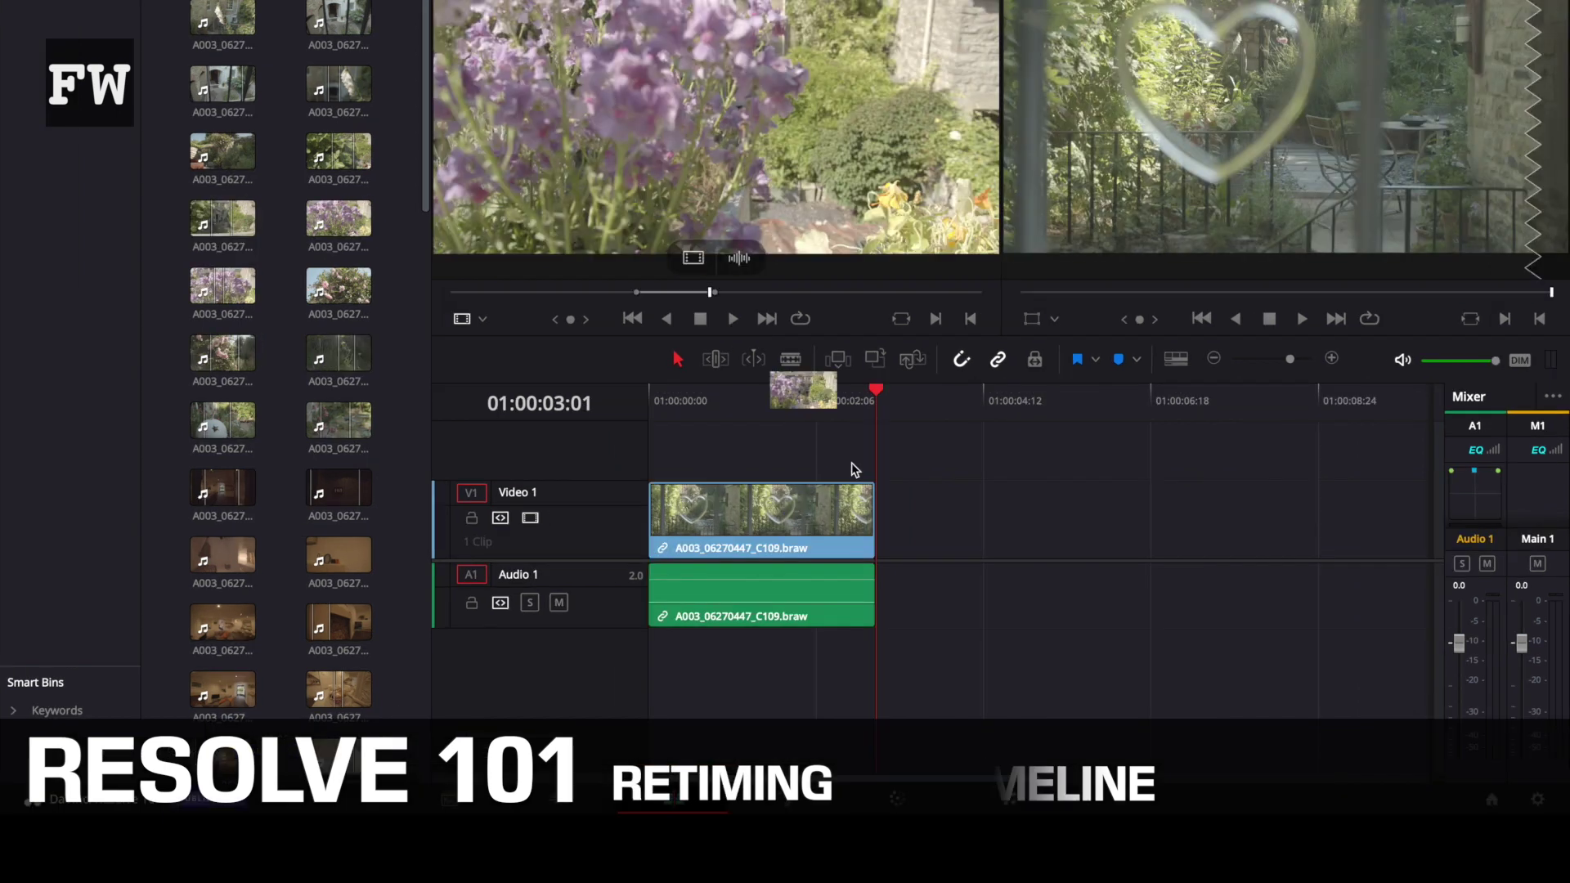
left_click_drag(854, 470, 915, 539)
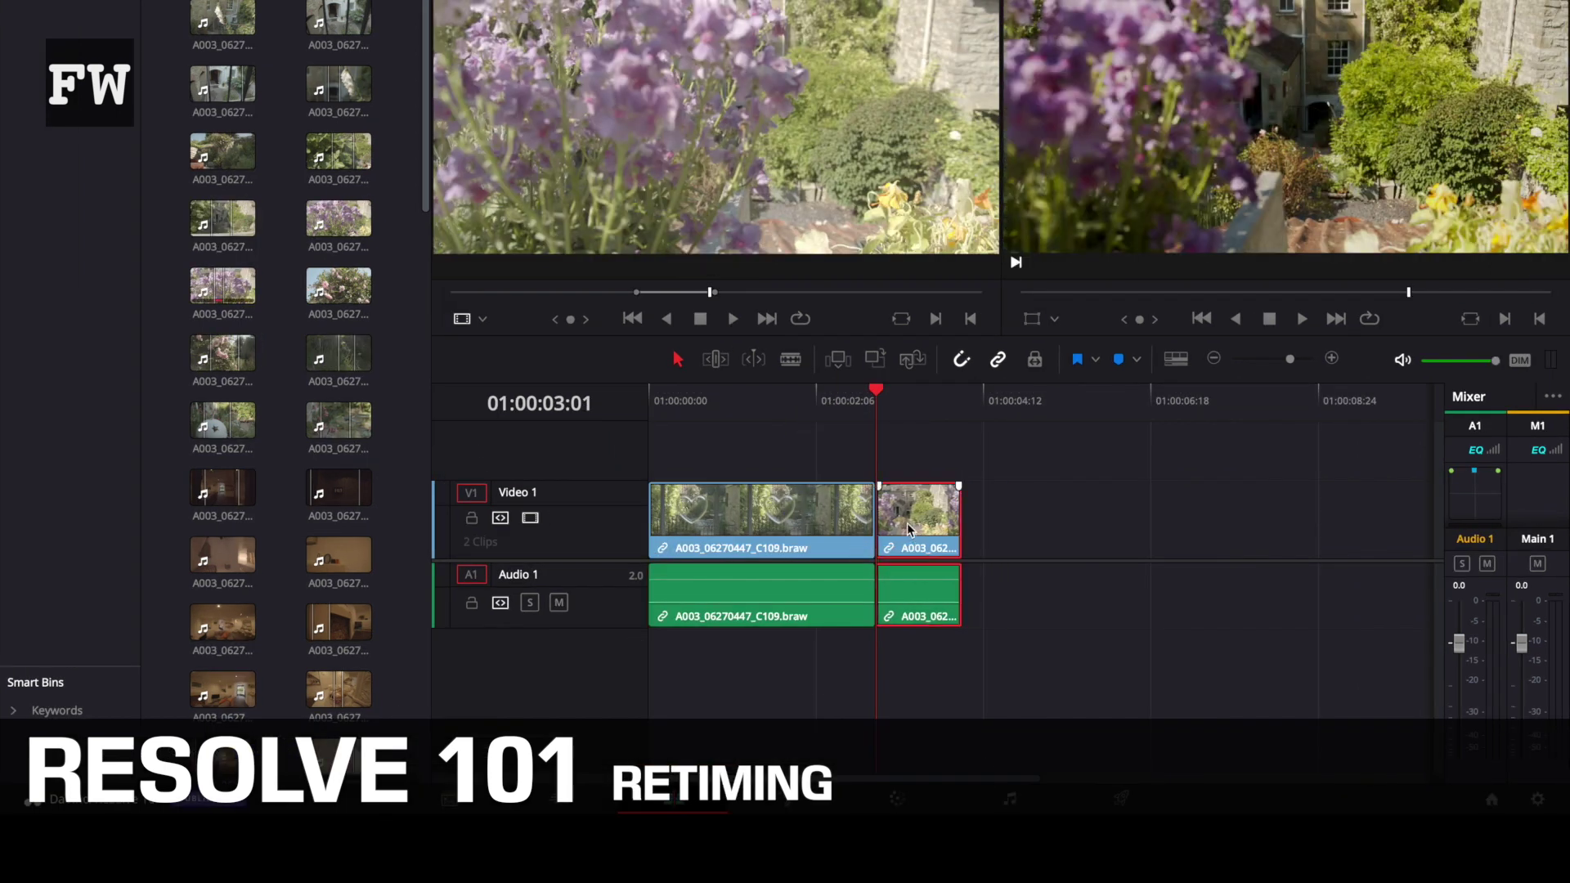
Step: Show the Retime Controls on the purple flower clip and open its speed options
right_click(906, 522)
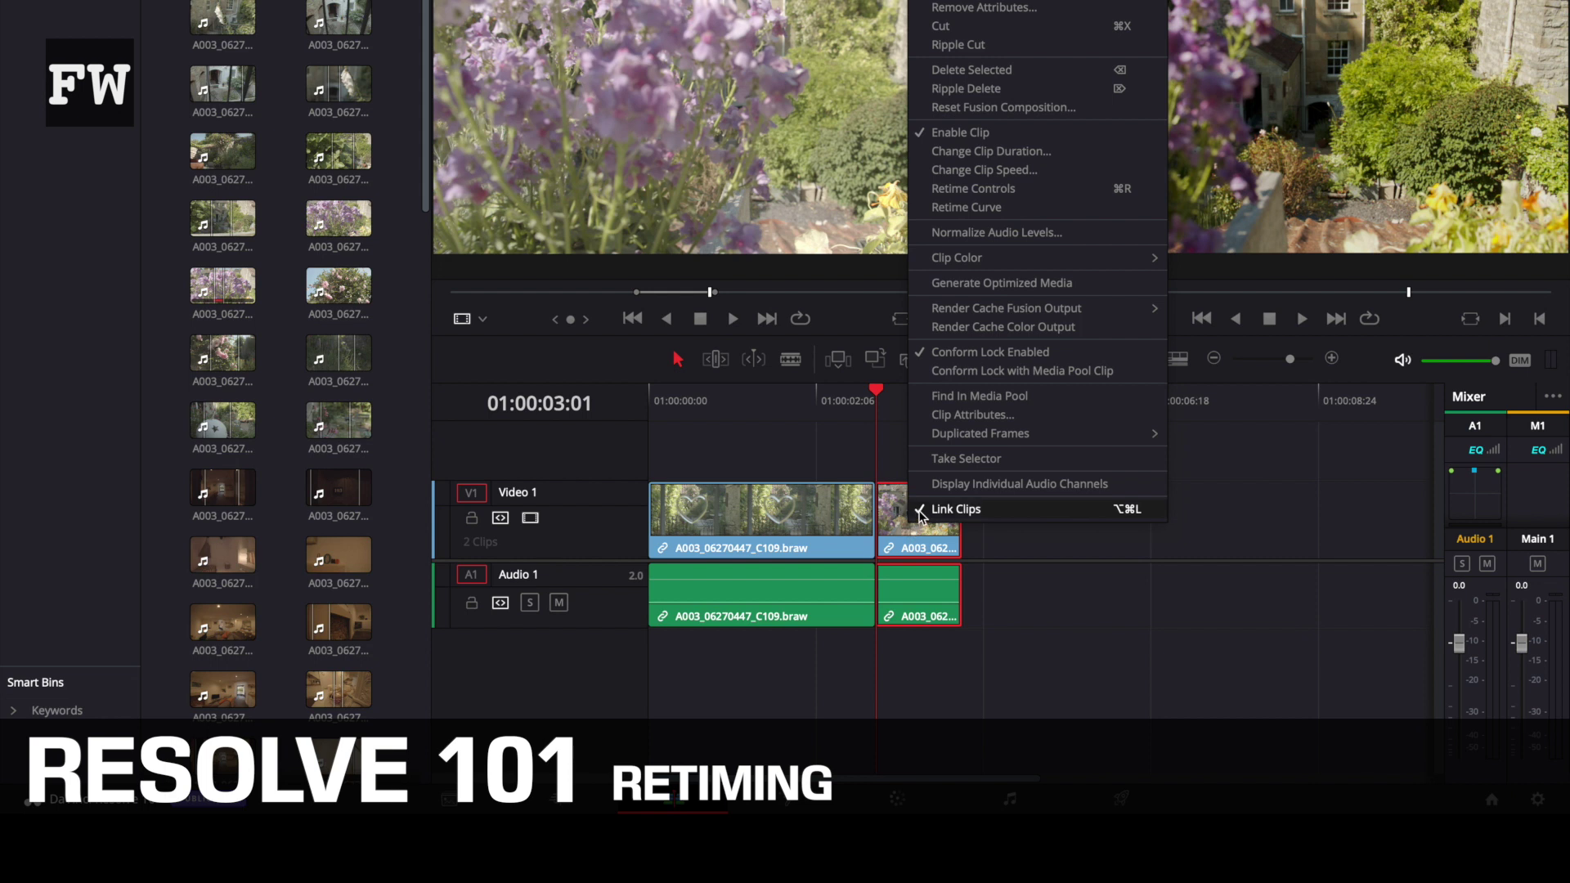
left_click(965, 190)
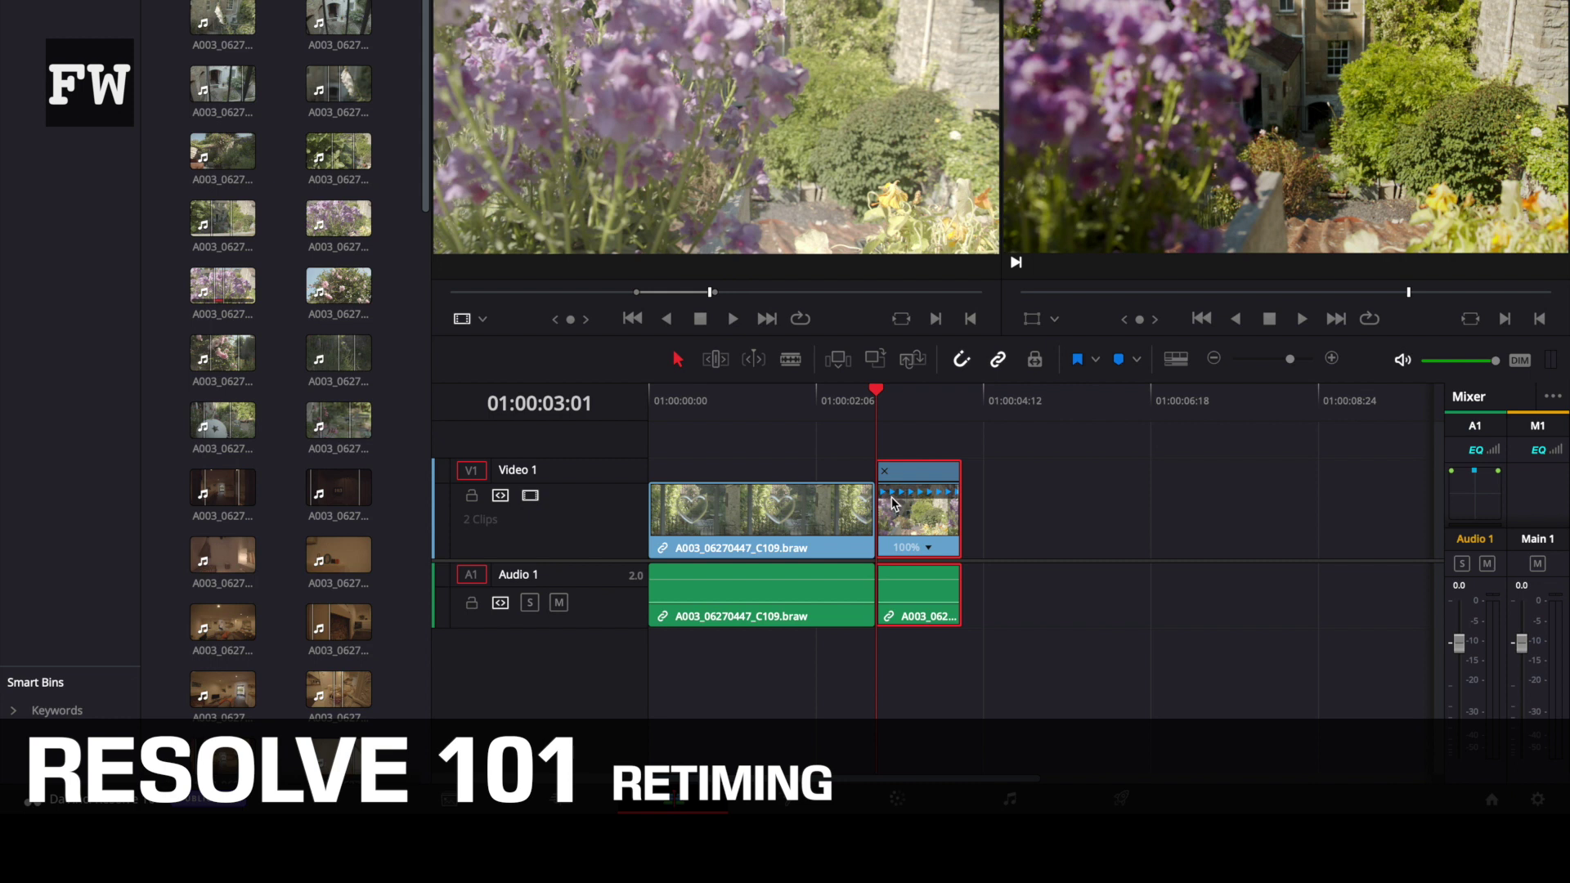
left_click(930, 550)
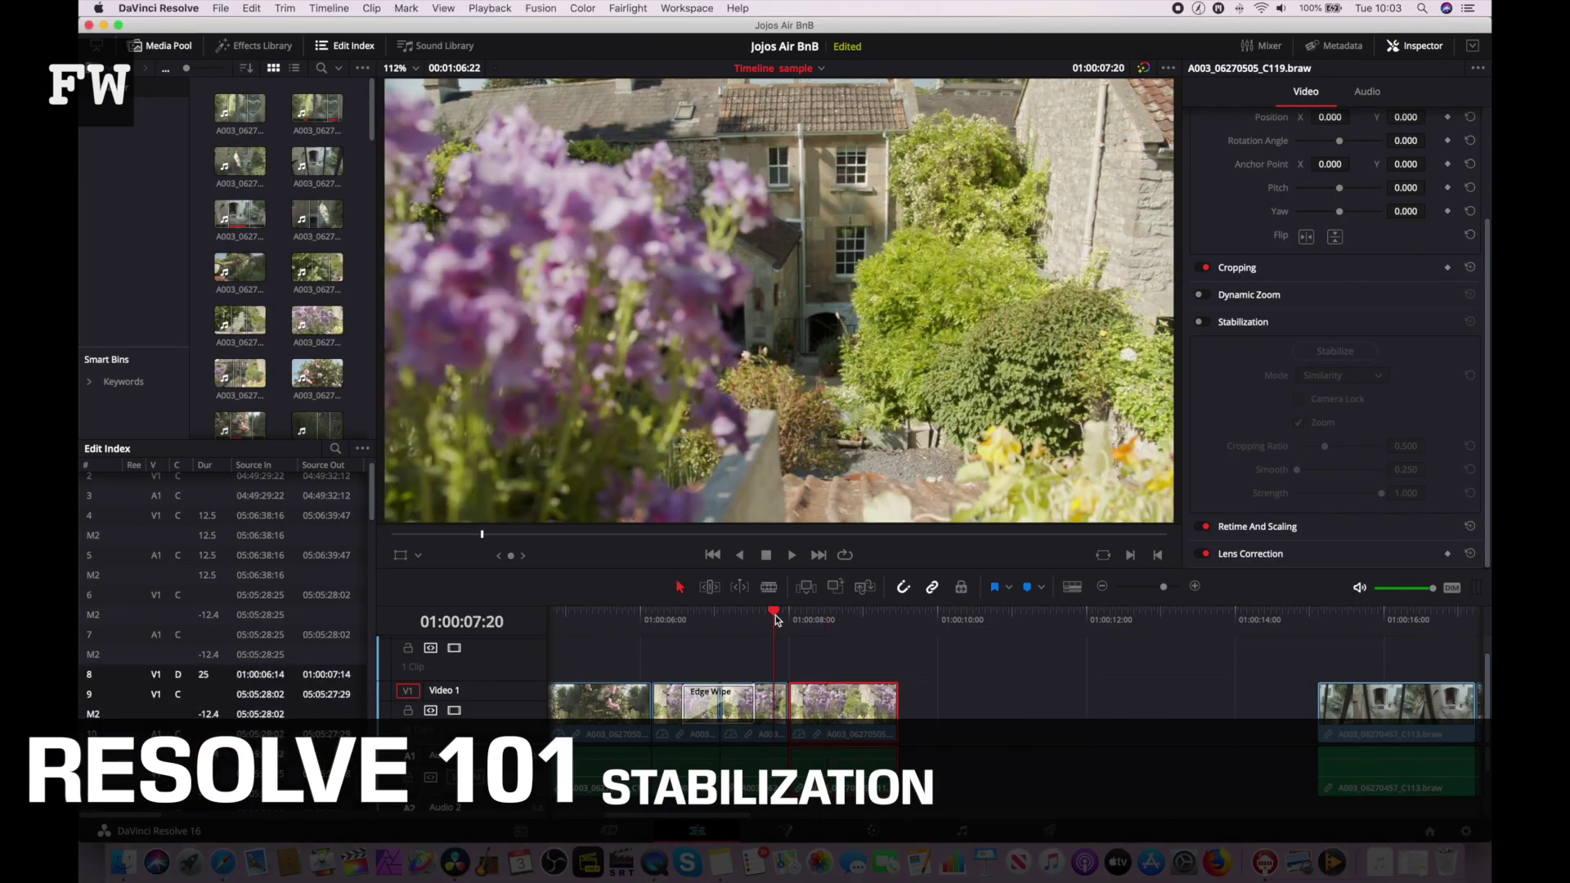
Step: Play through the selected purple flower clip, turn on Stabilization for it, and return the playhead to its start
left_click_drag(776, 615, 785, 618)
key("space")
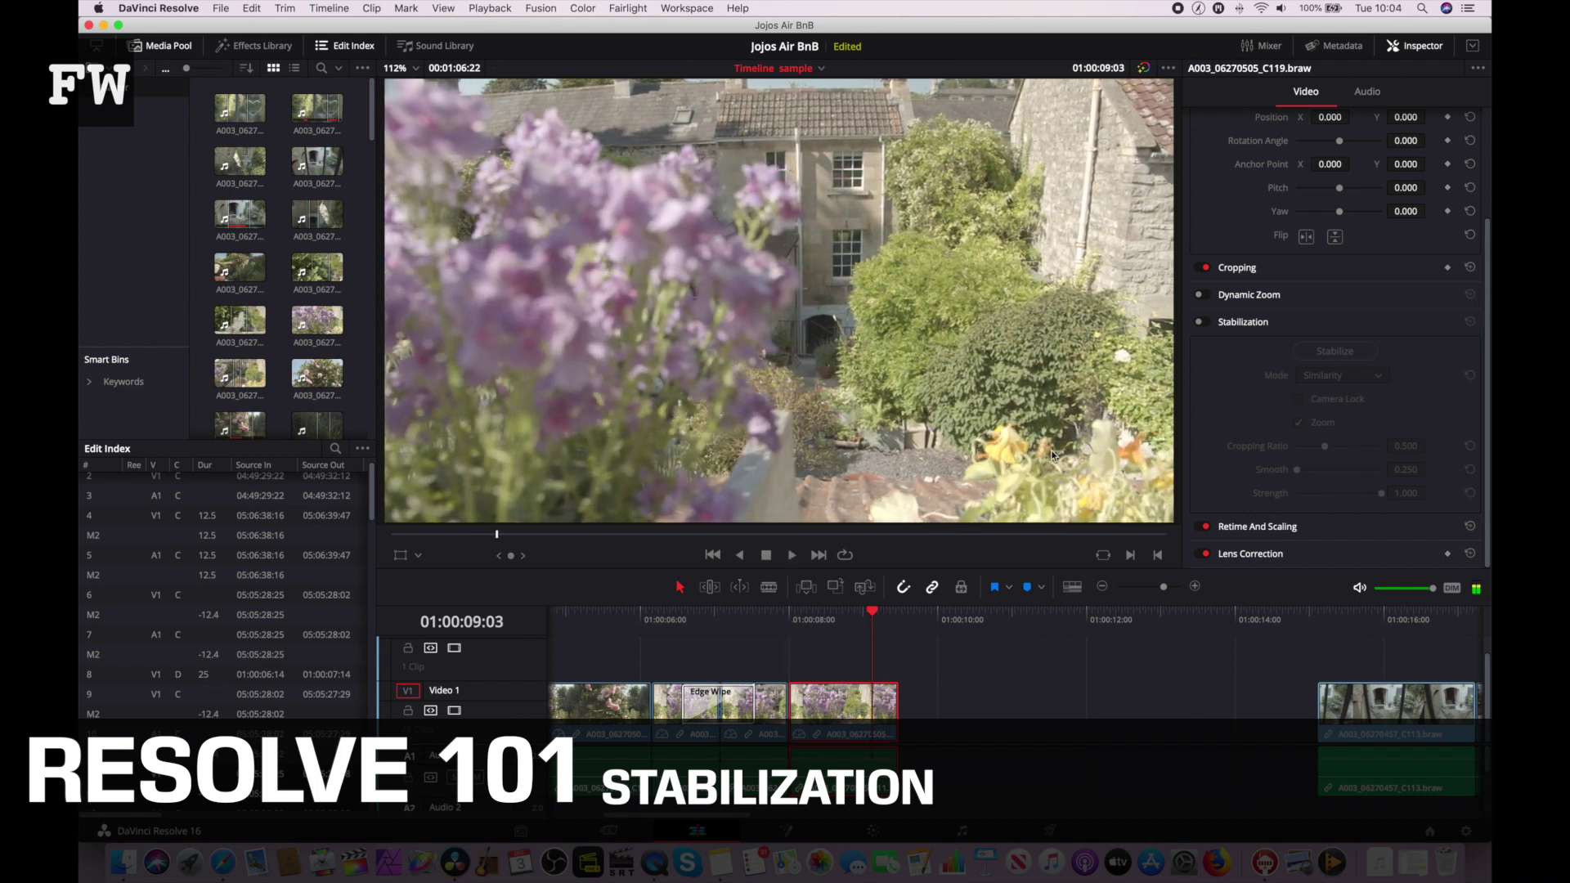
left_click(1203, 323)
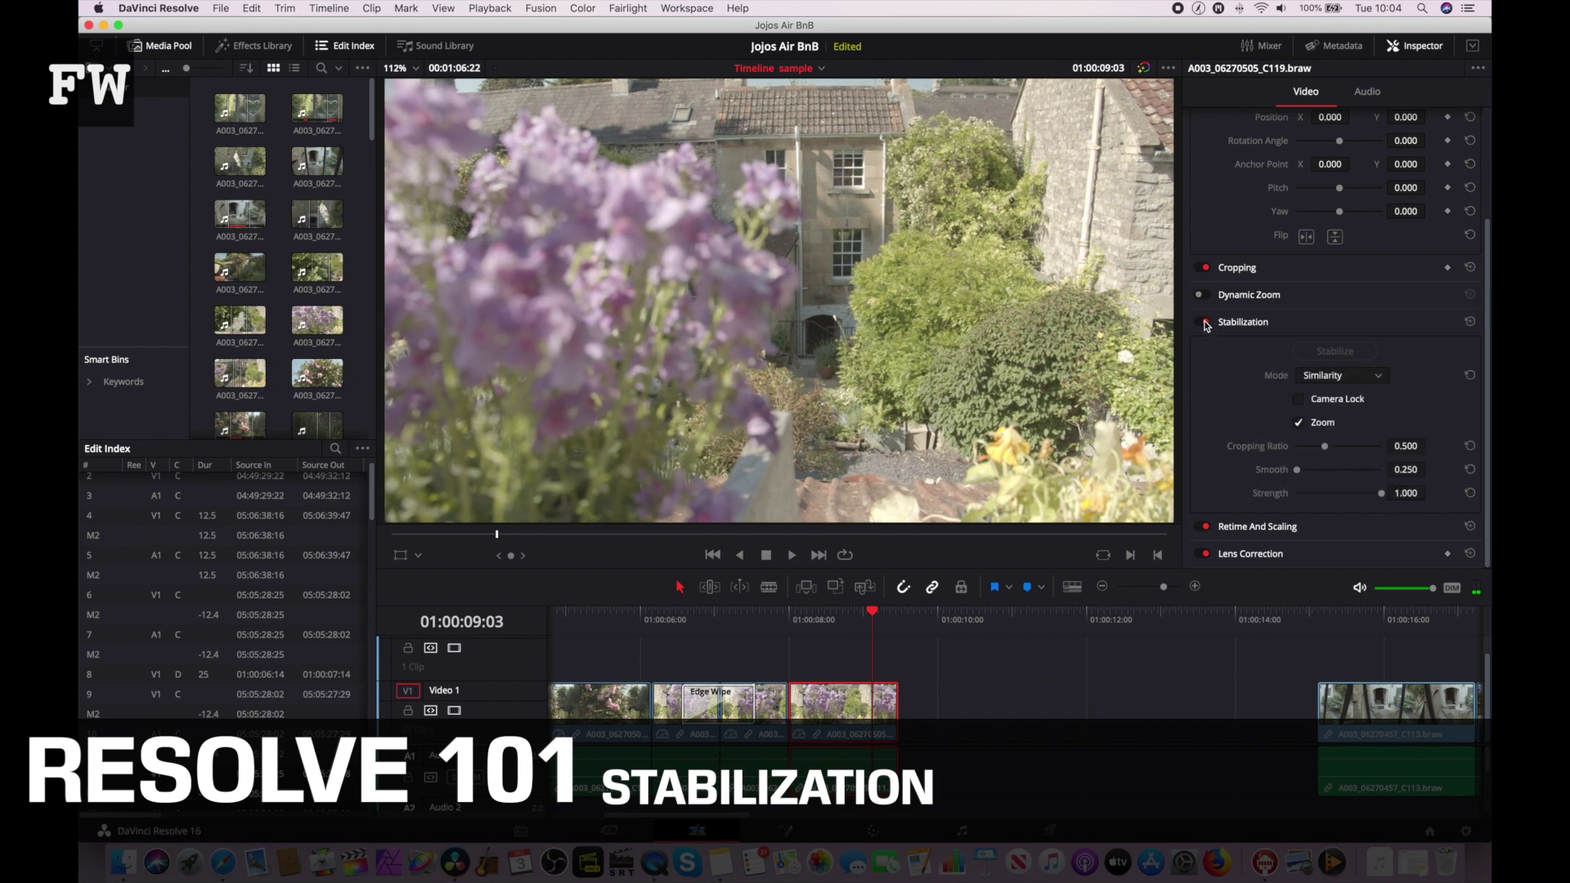
left_click(791, 619)
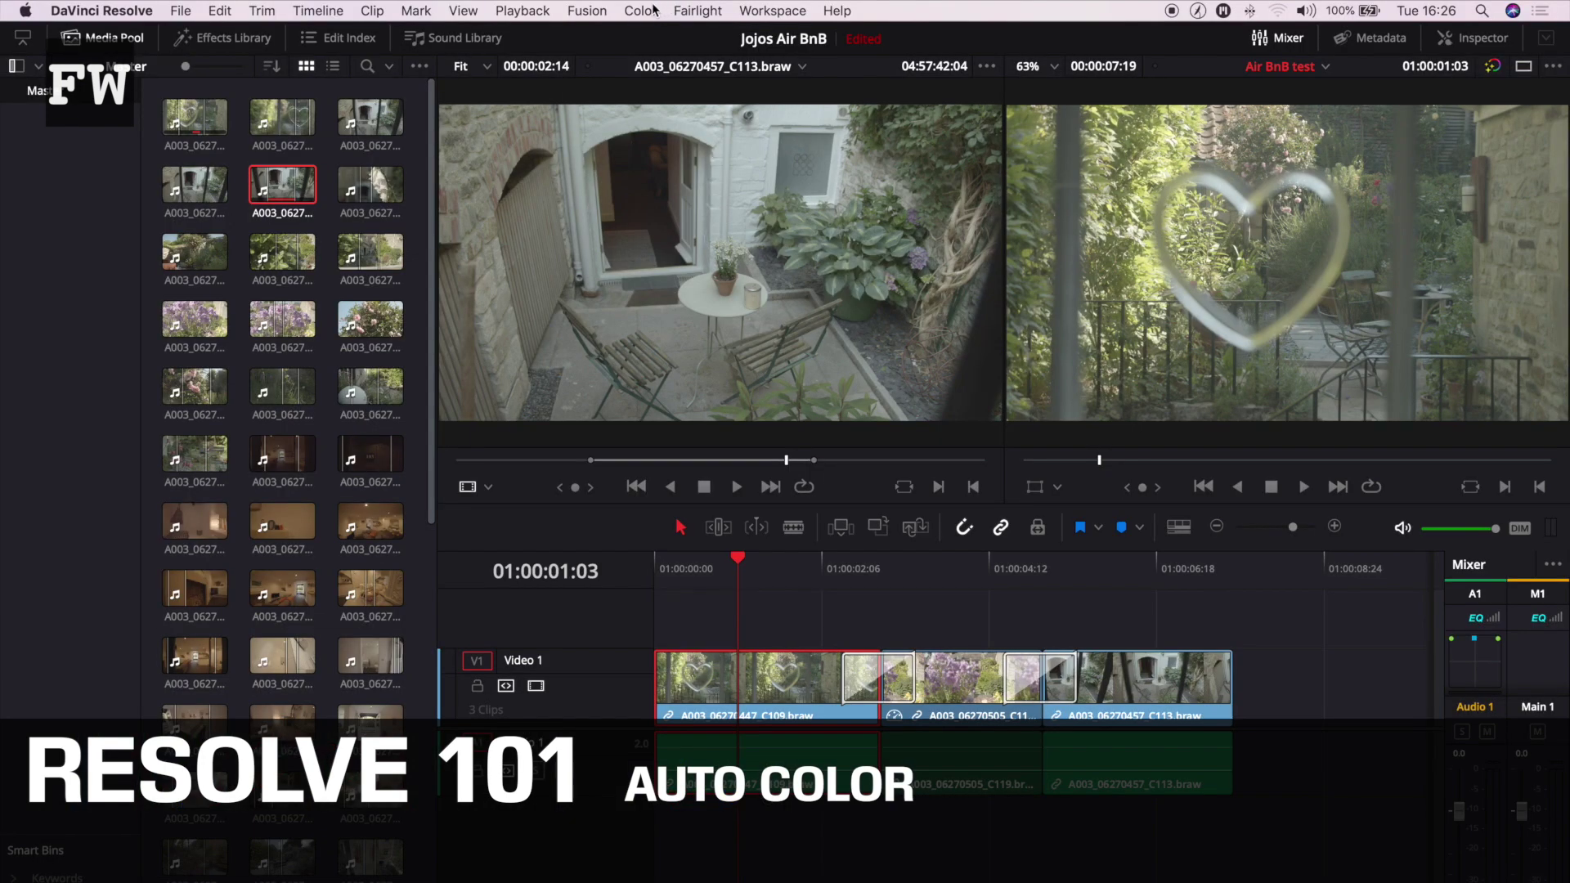
Step: Apply Auto Color to the heart window clip at the start of the timeline
left_click(641, 10)
left_click(704, 331)
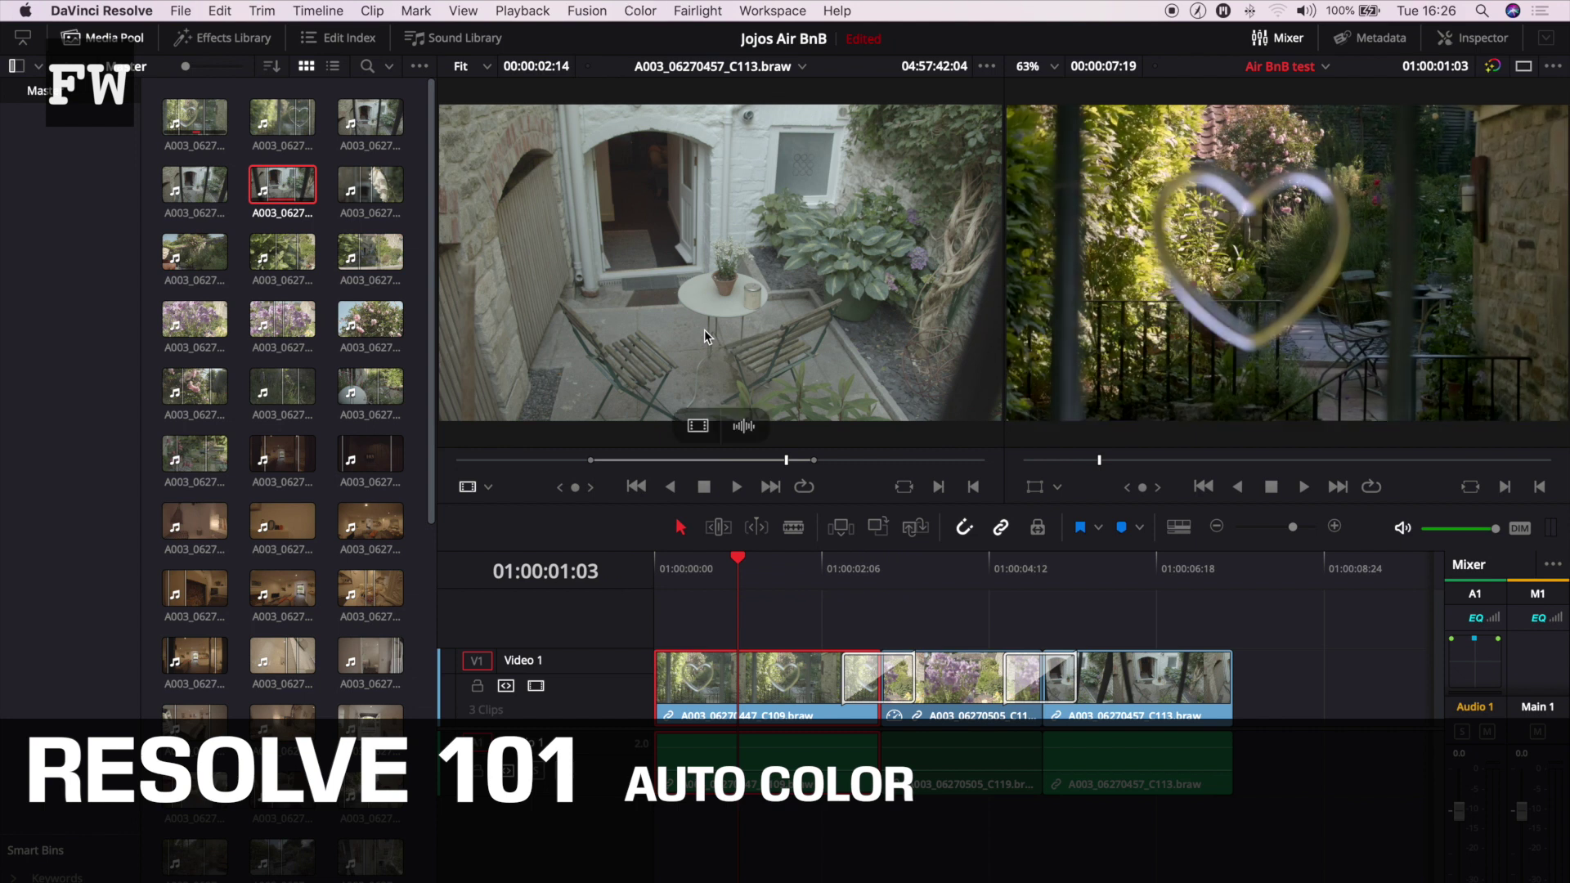
left_click(711, 555)
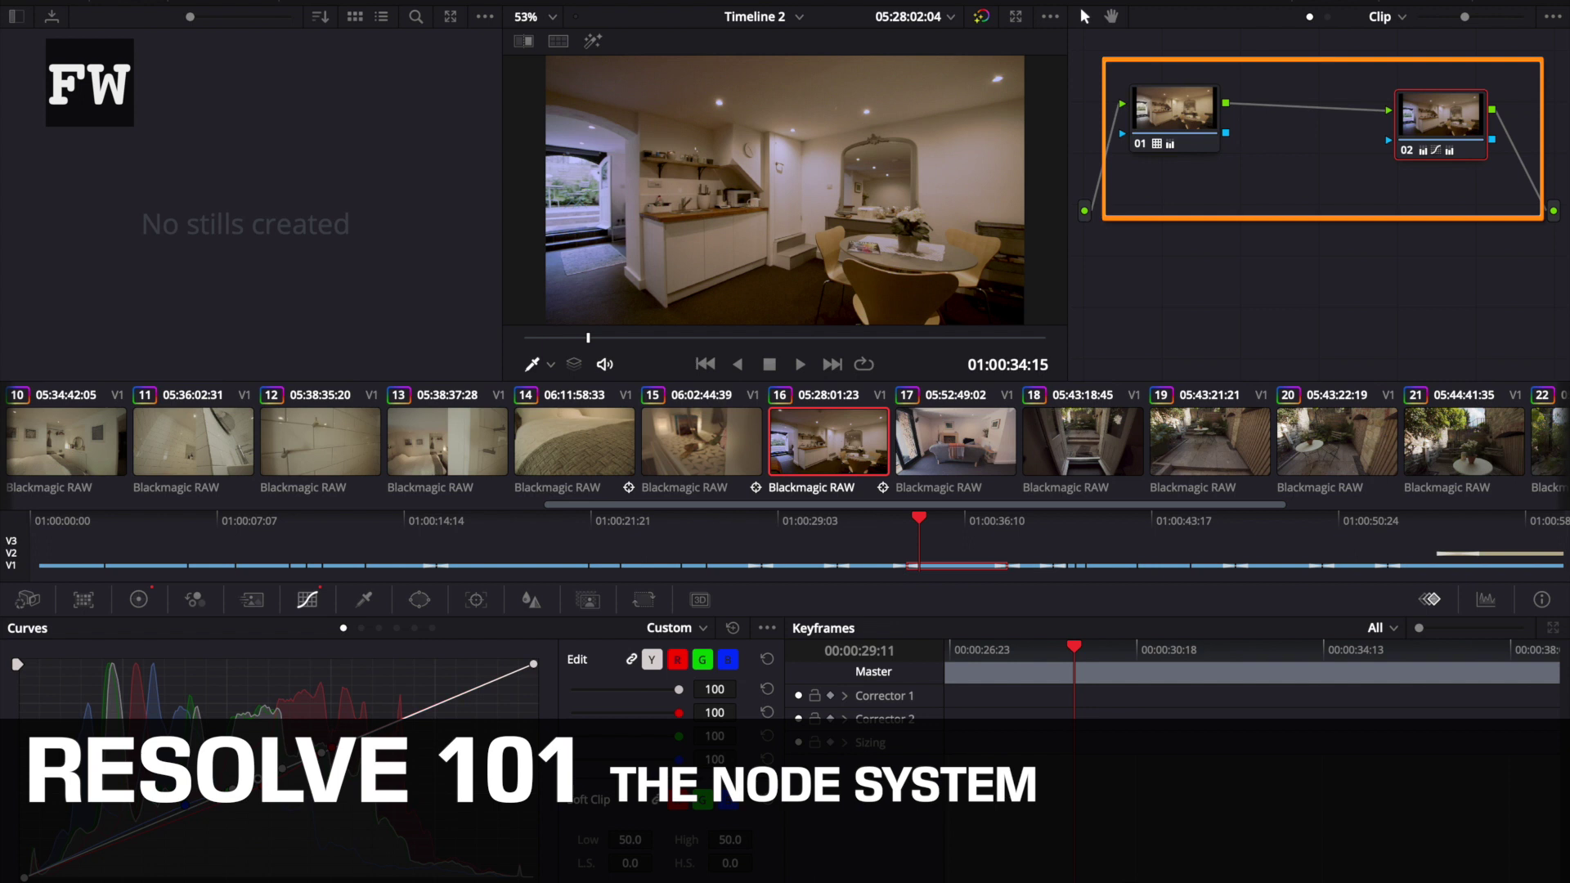
Step: Show the Camera Raw settings and move the playhead to clip 21, the garden steps
left_click(27, 600)
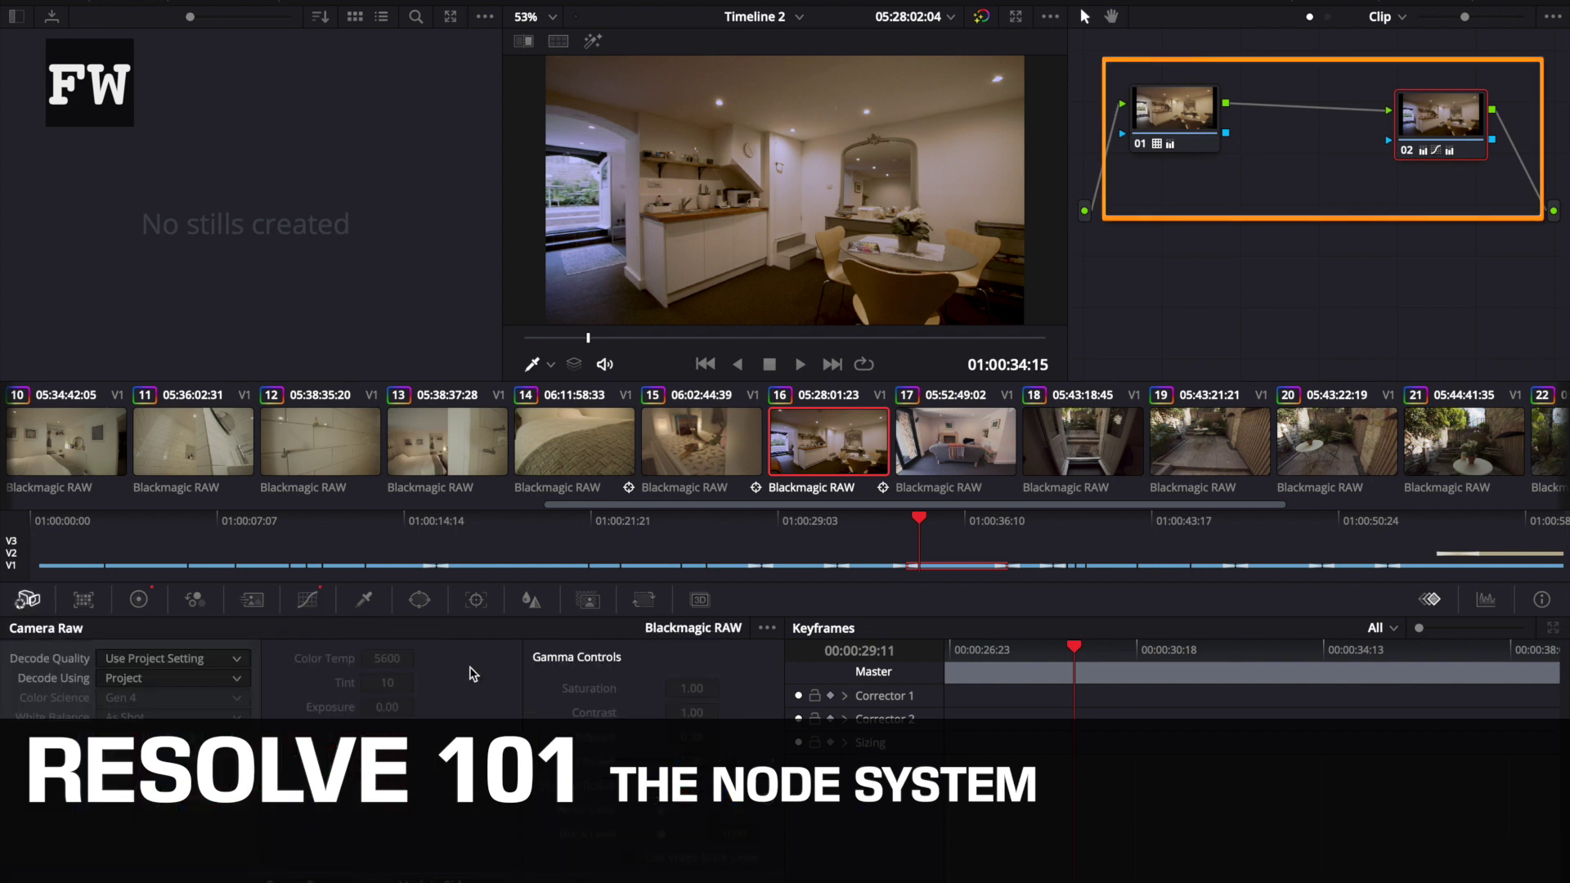
left_click(918, 521)
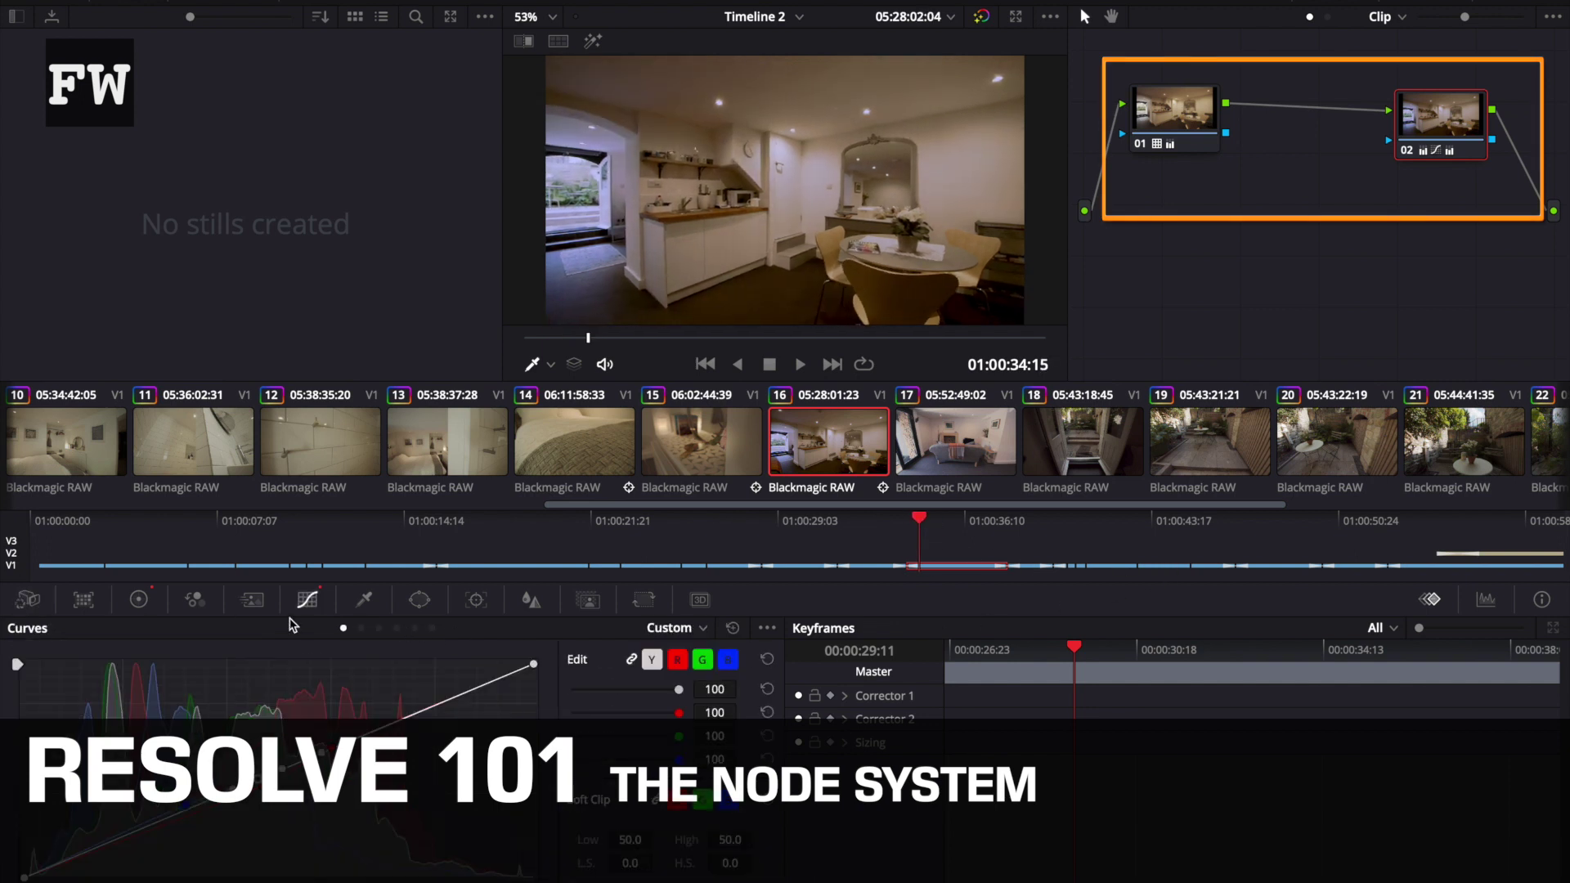
left_click(20, 603)
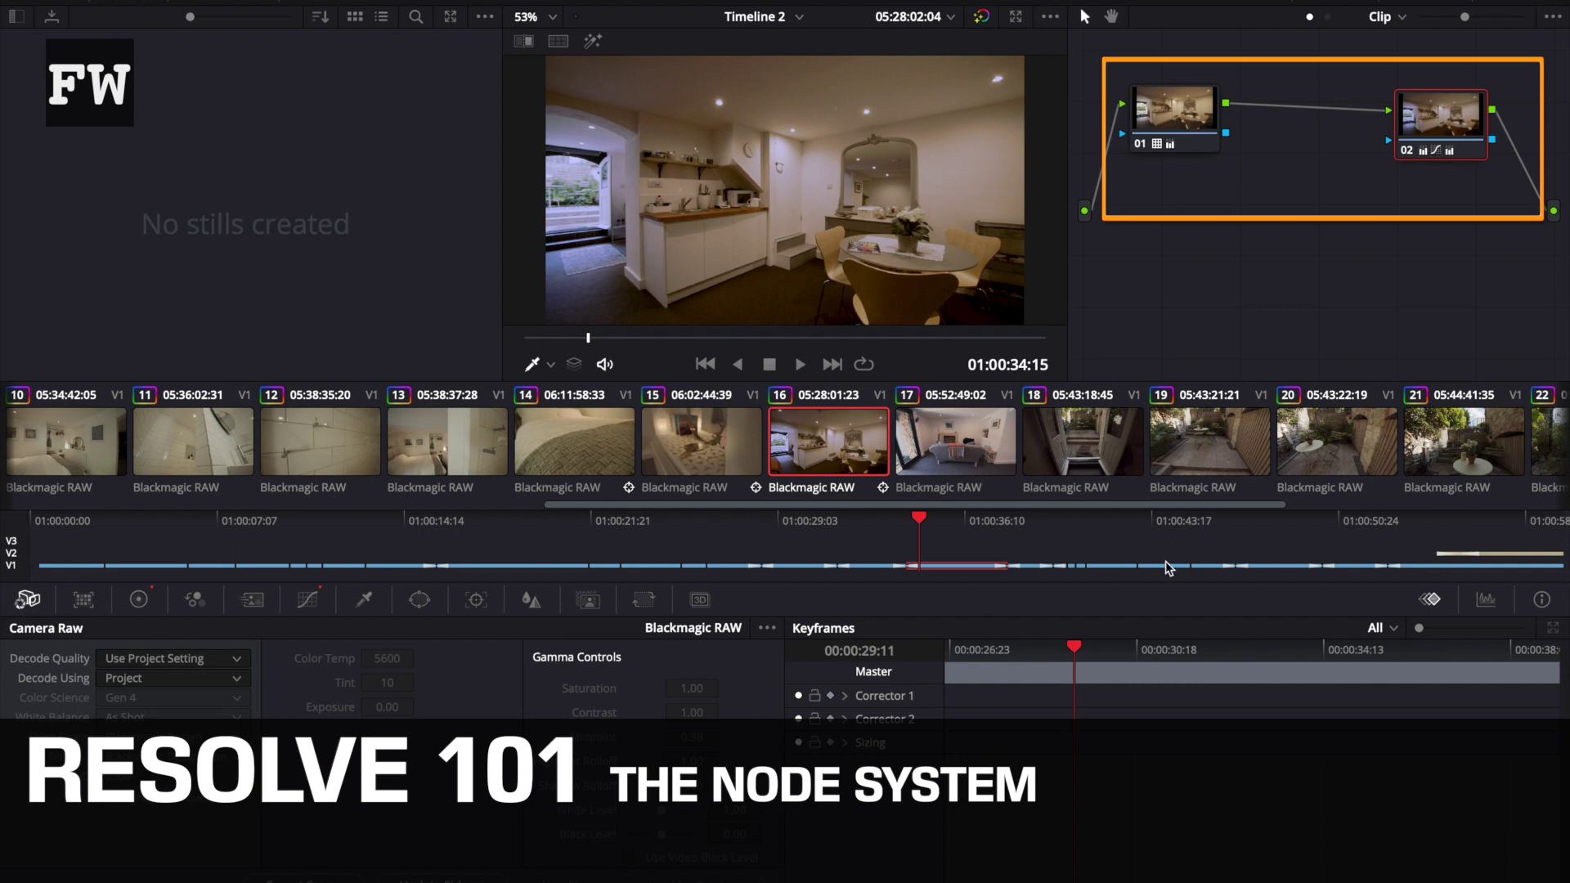
left_click_drag(920, 526, 1046, 536)
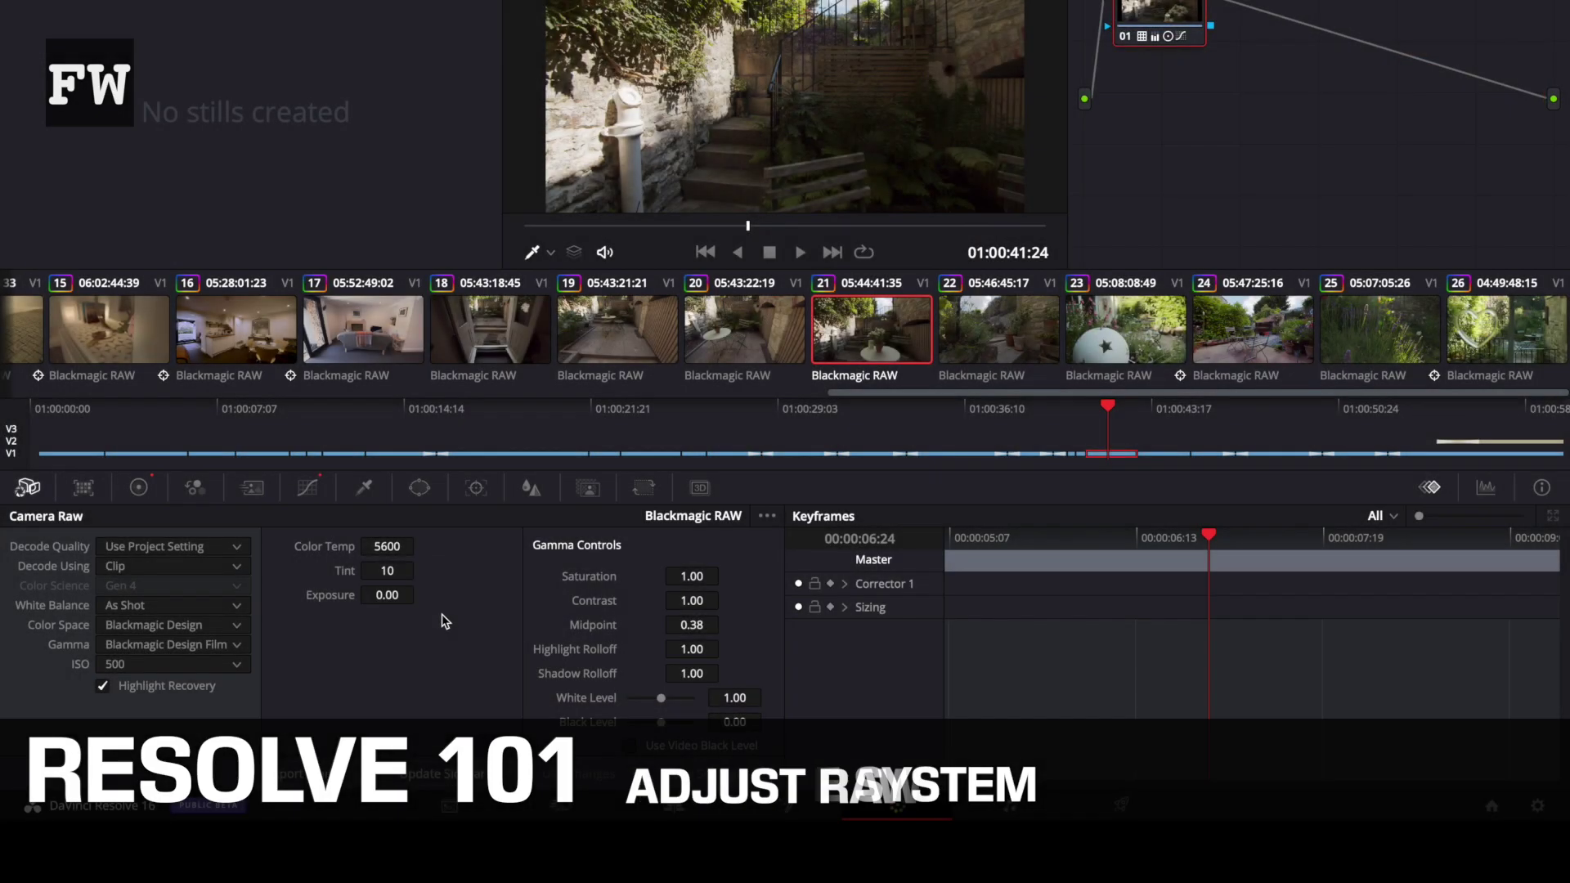
Step: Examine the ISO and Gamma options in the Camera Raw settings of clip 21
left_click(237, 664)
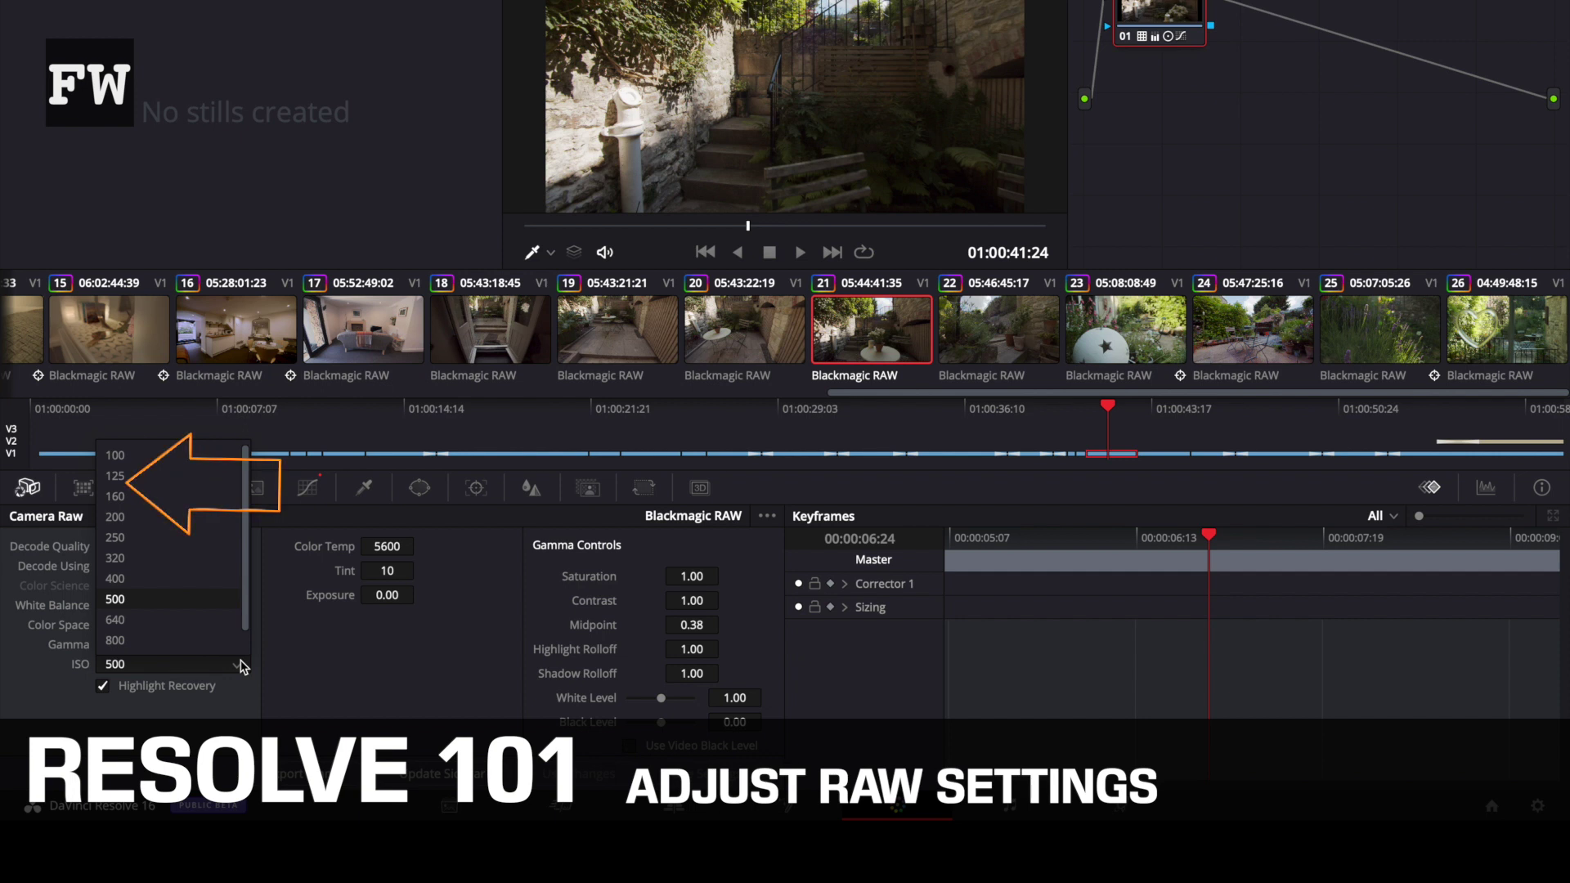
scroll(248, 605, "down", 1)
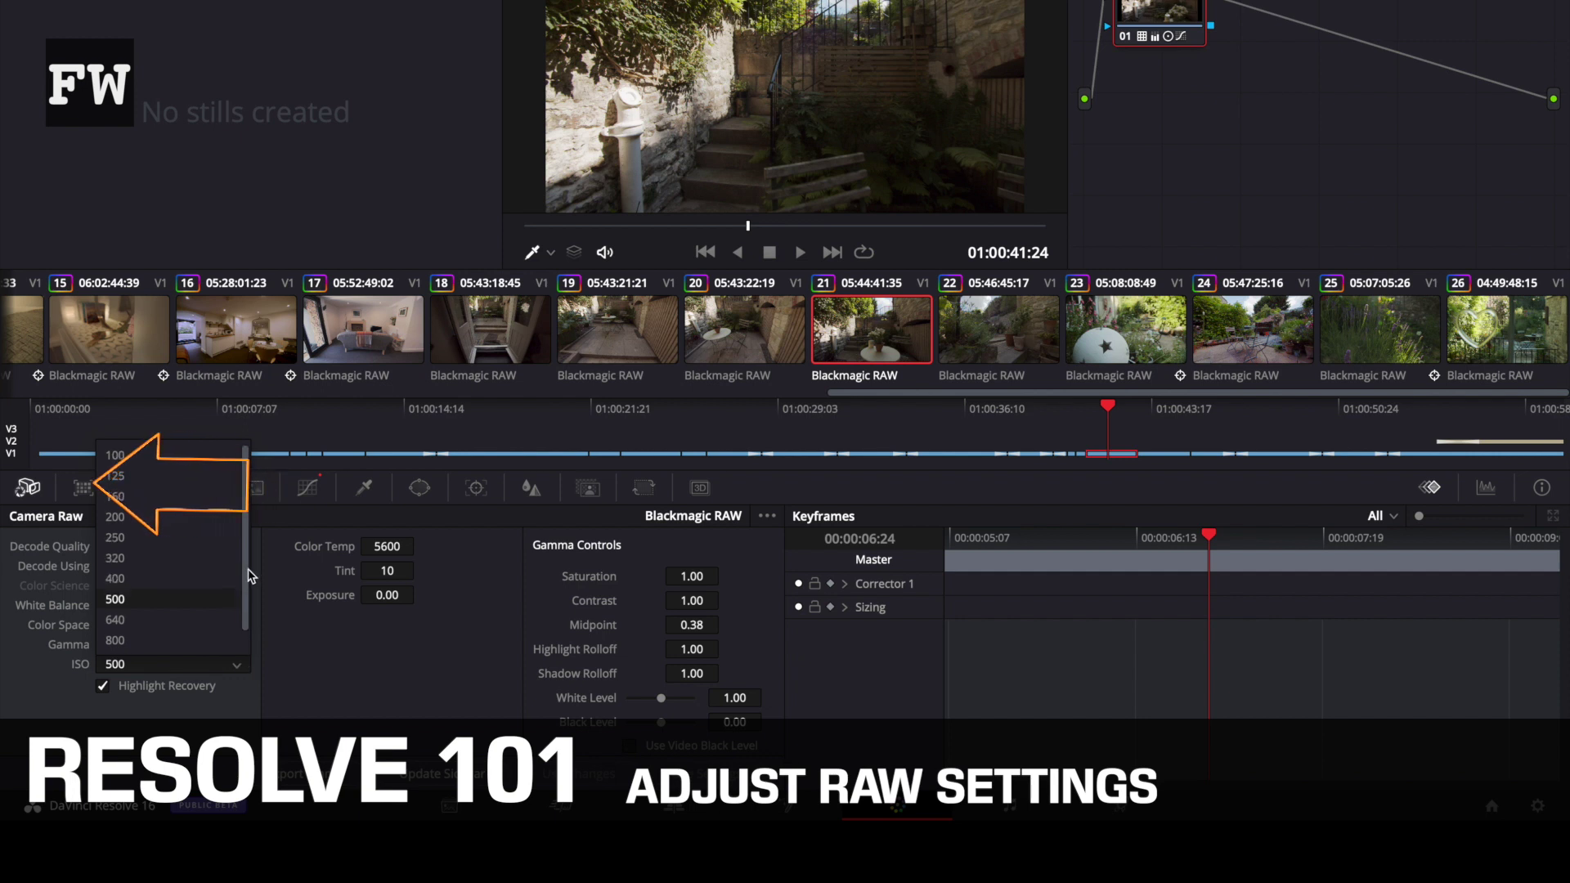
scroll(248, 609, "up", 1)
left_click(250, 620)
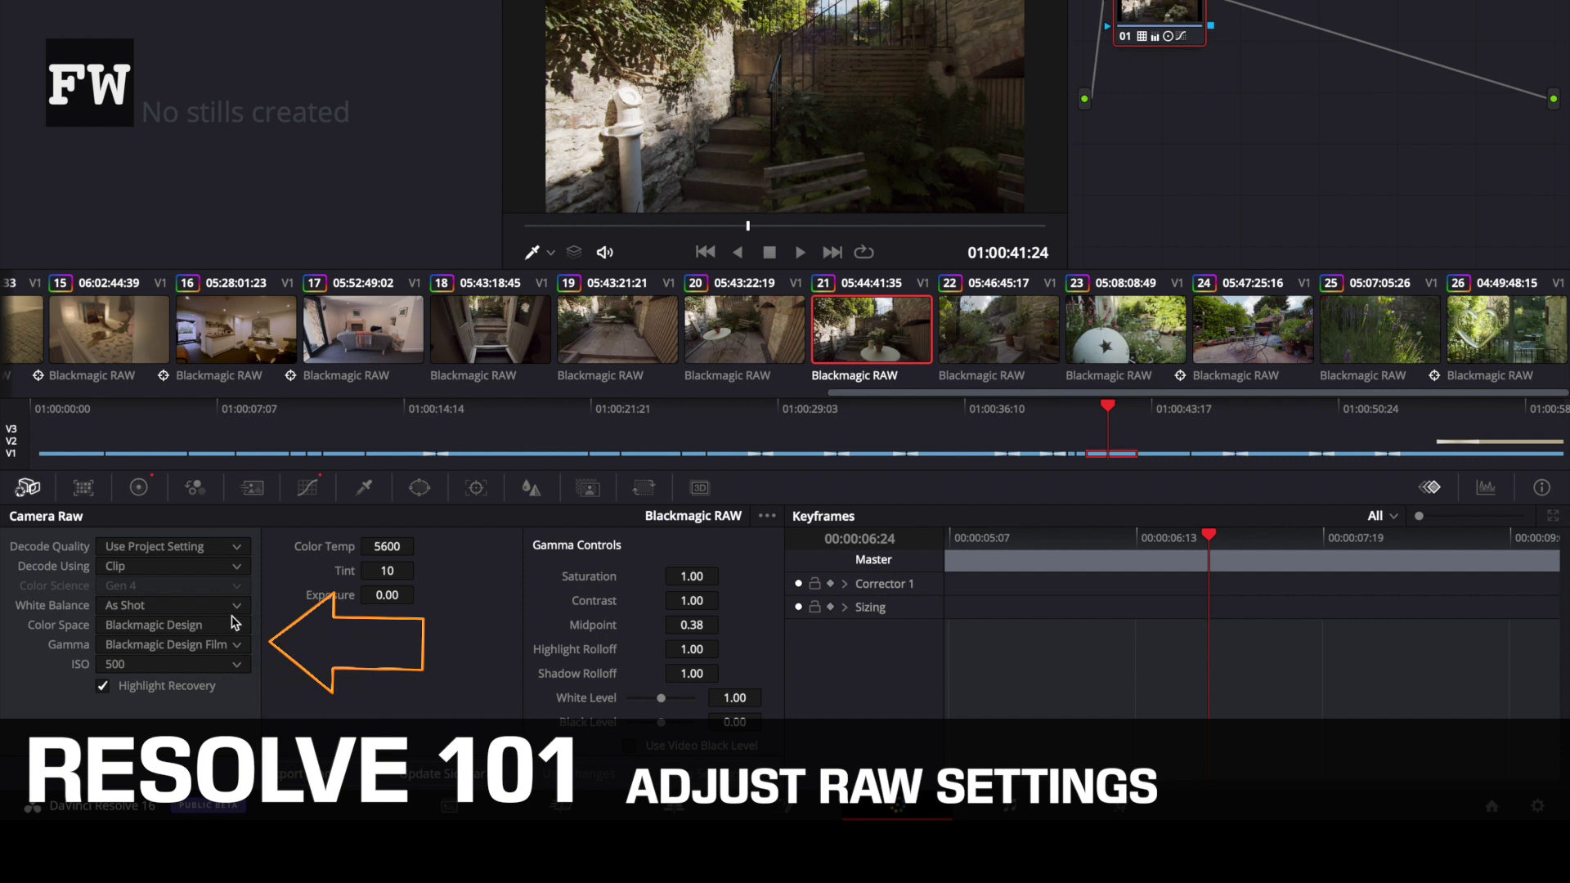
left_click(239, 646)
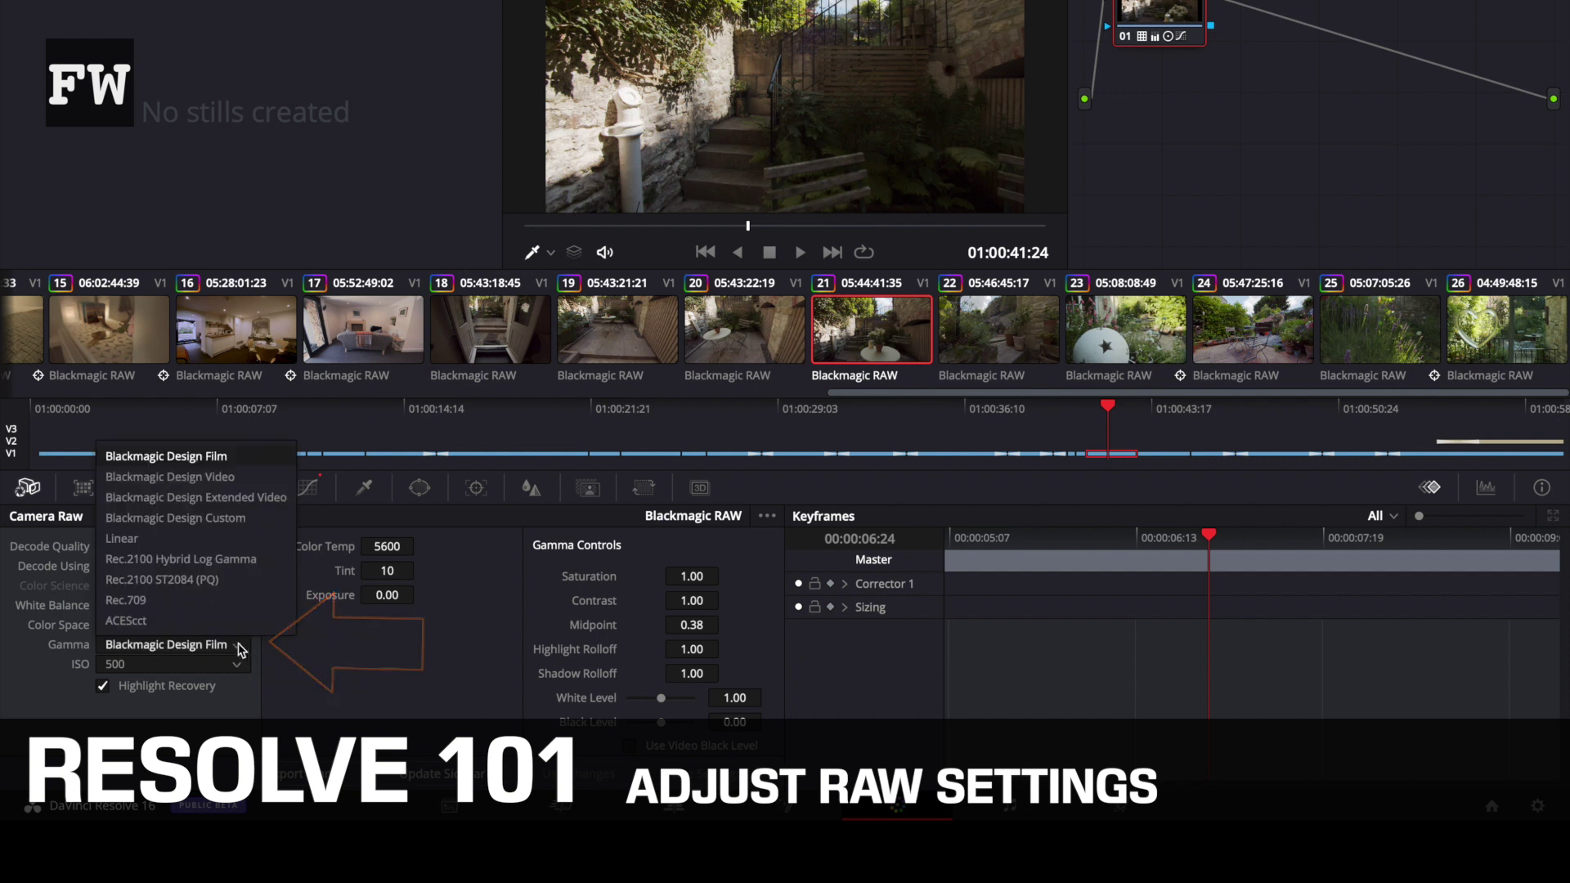
left_click(240, 650)
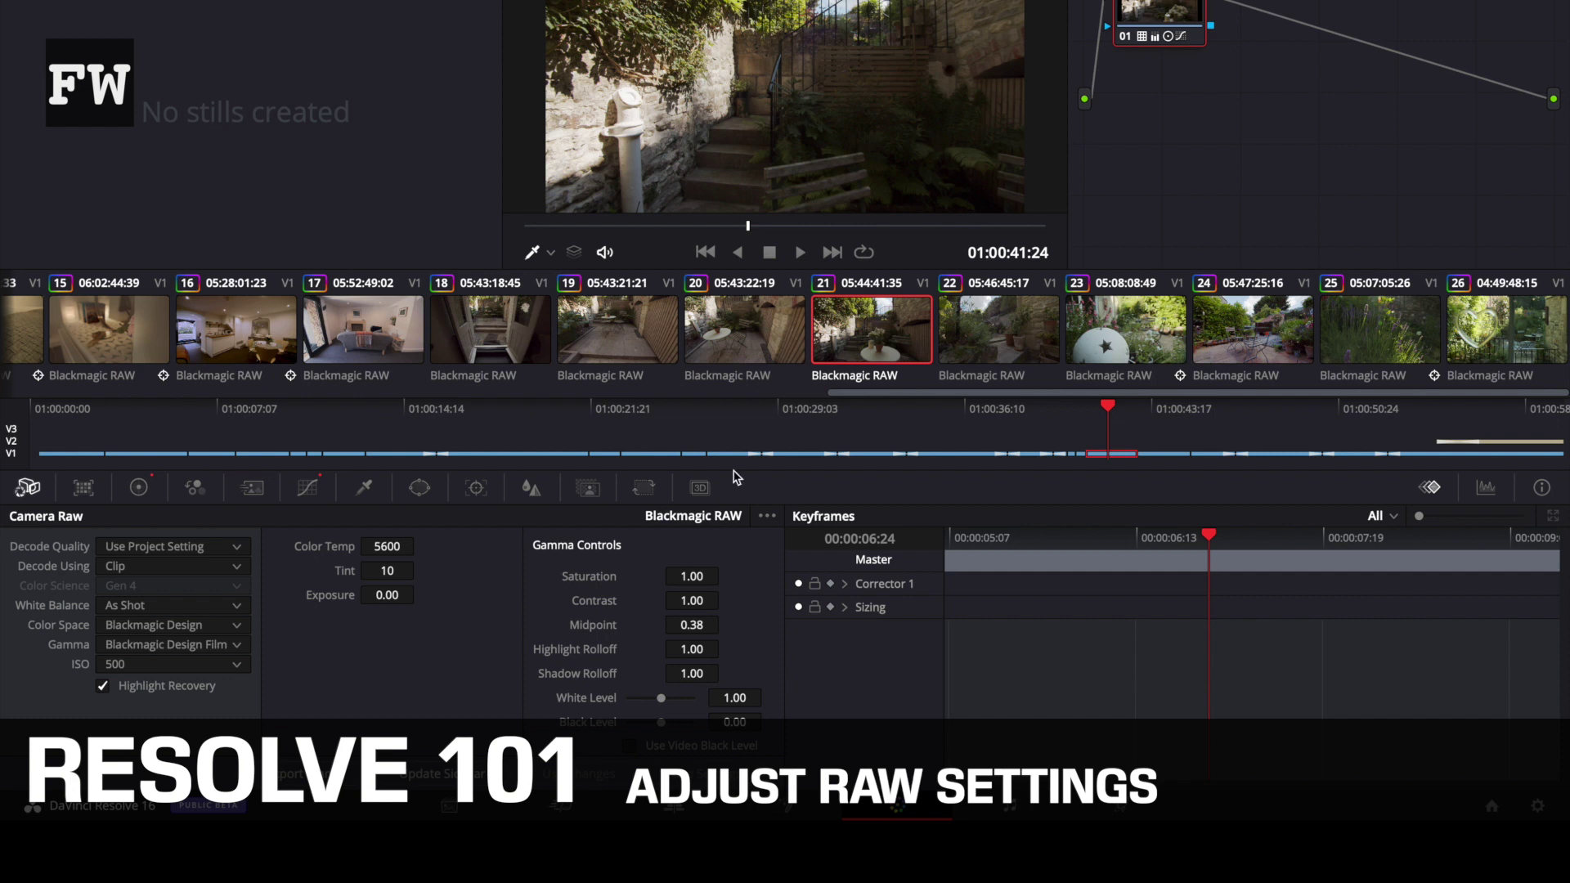
left_click_drag(1111, 407, 1297, 420)
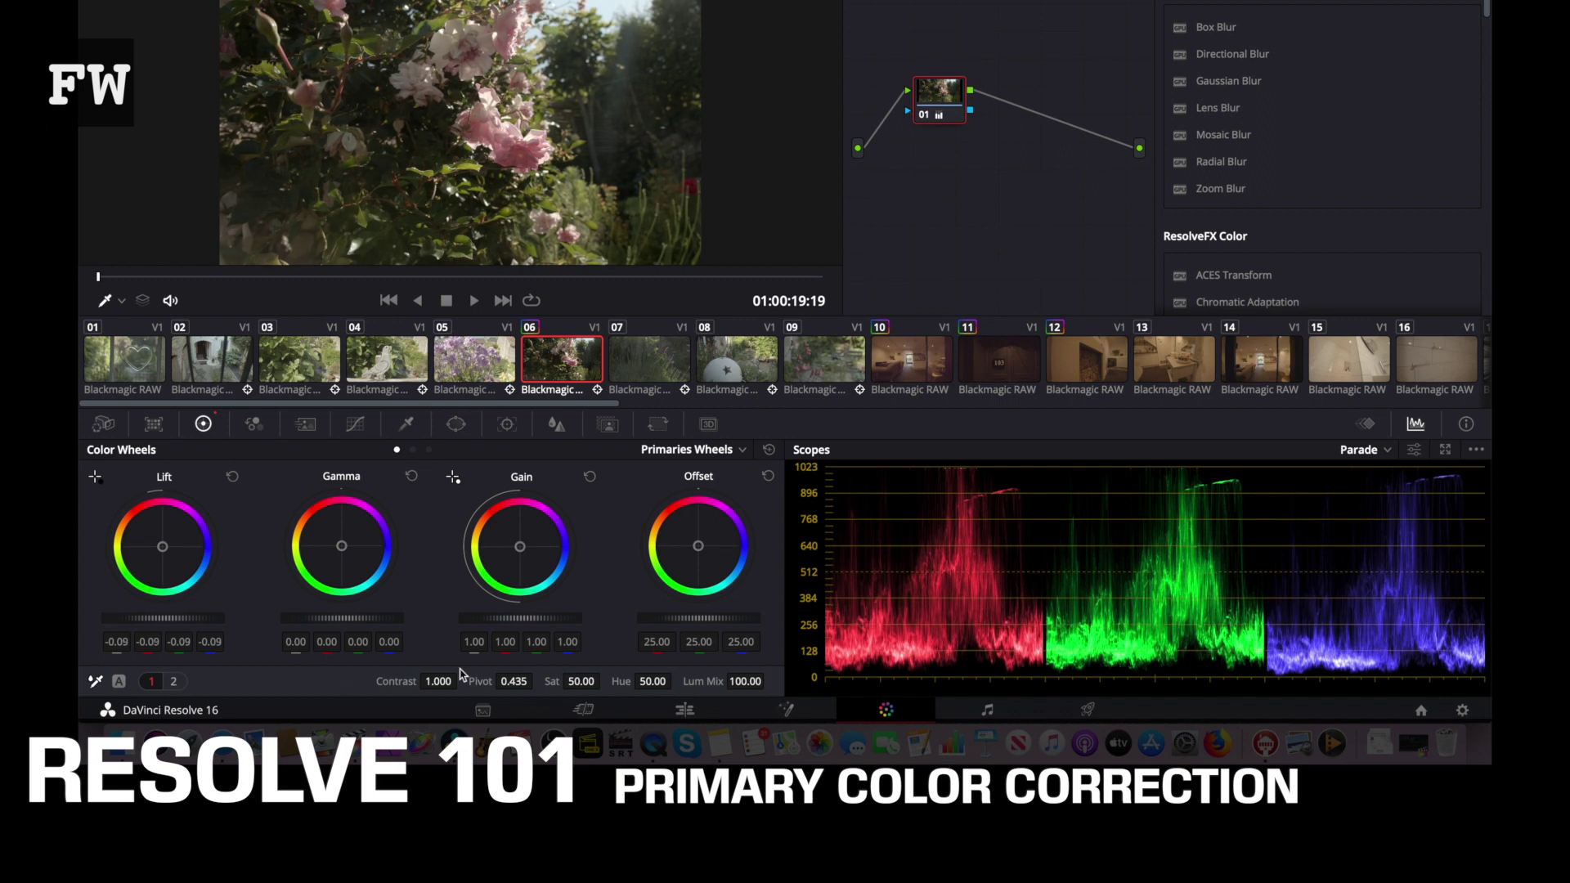
Step: Lower the Gain of clip 06 to 0.95 and apply its grade to clip 08
left_click_drag(520, 618, 504, 618)
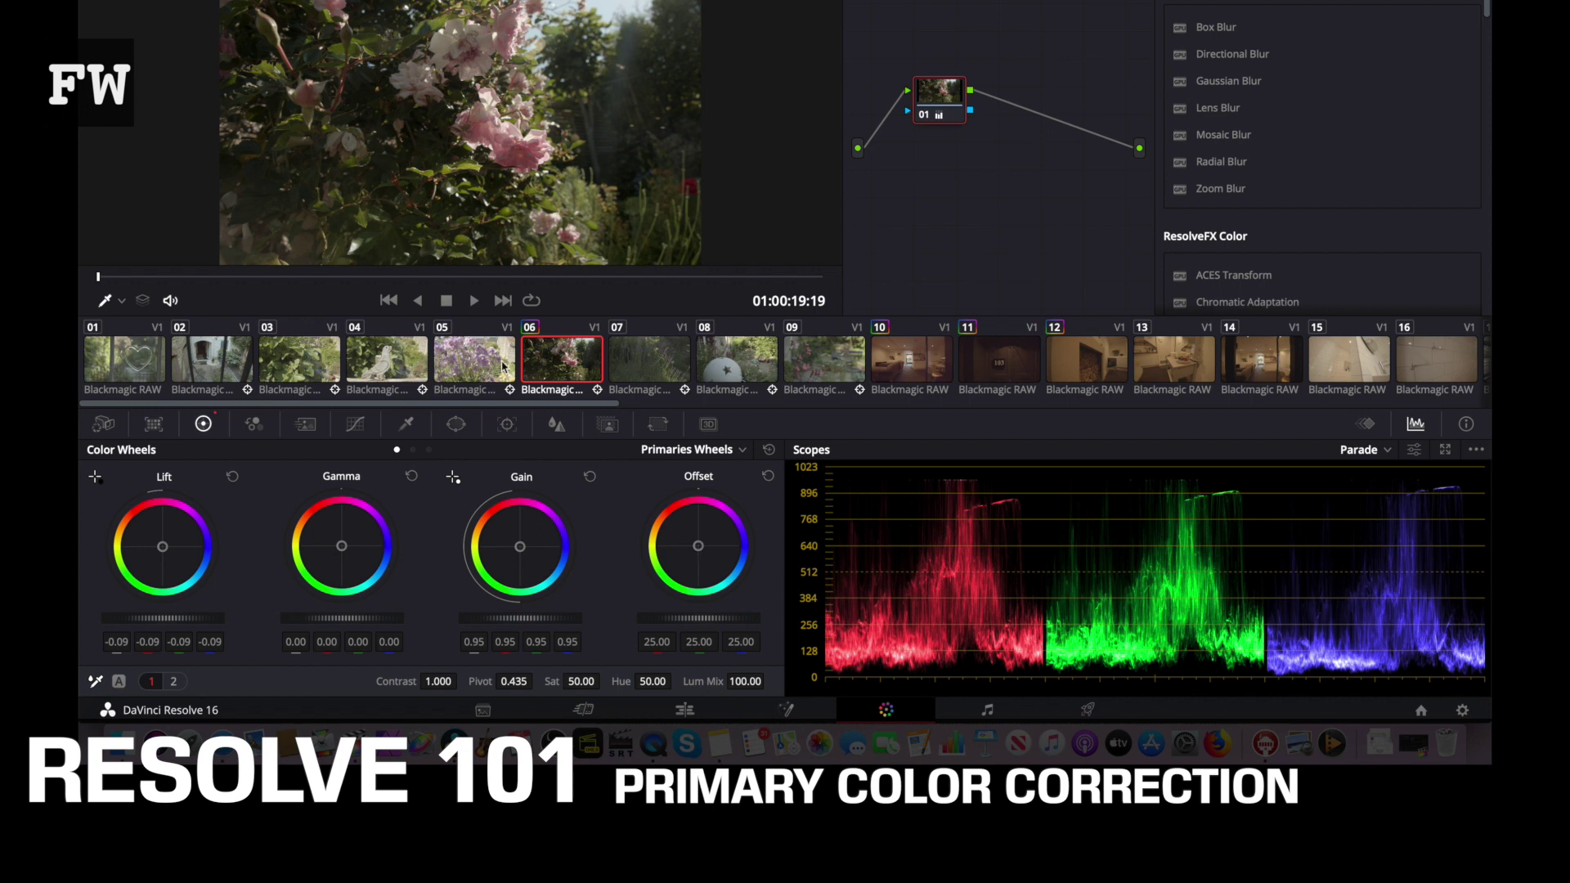
left_click(753, 369)
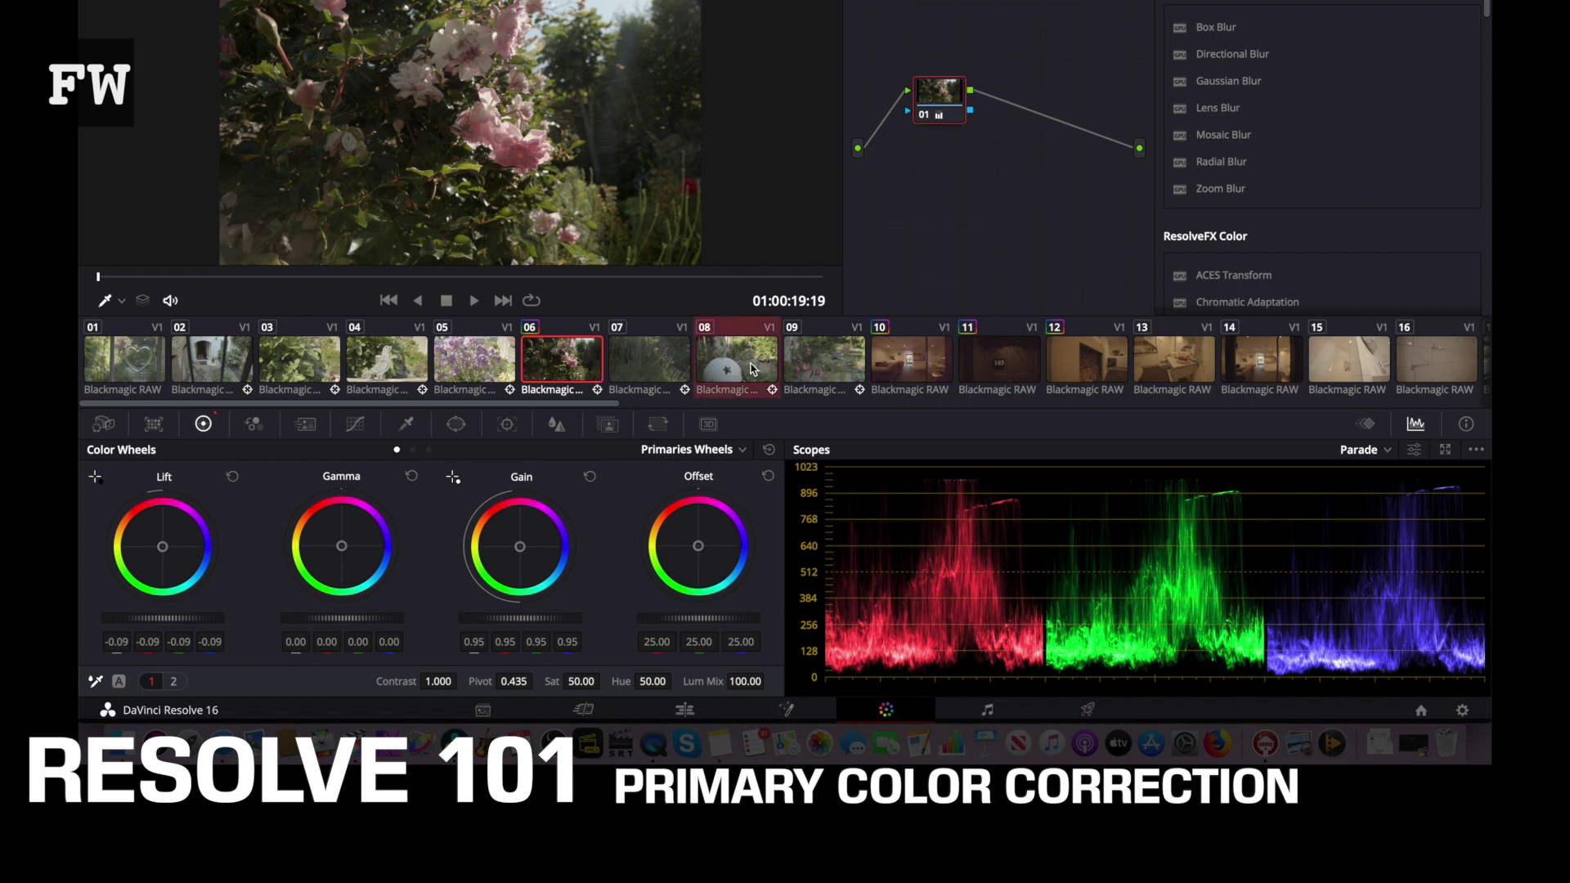
right_click(753, 369)
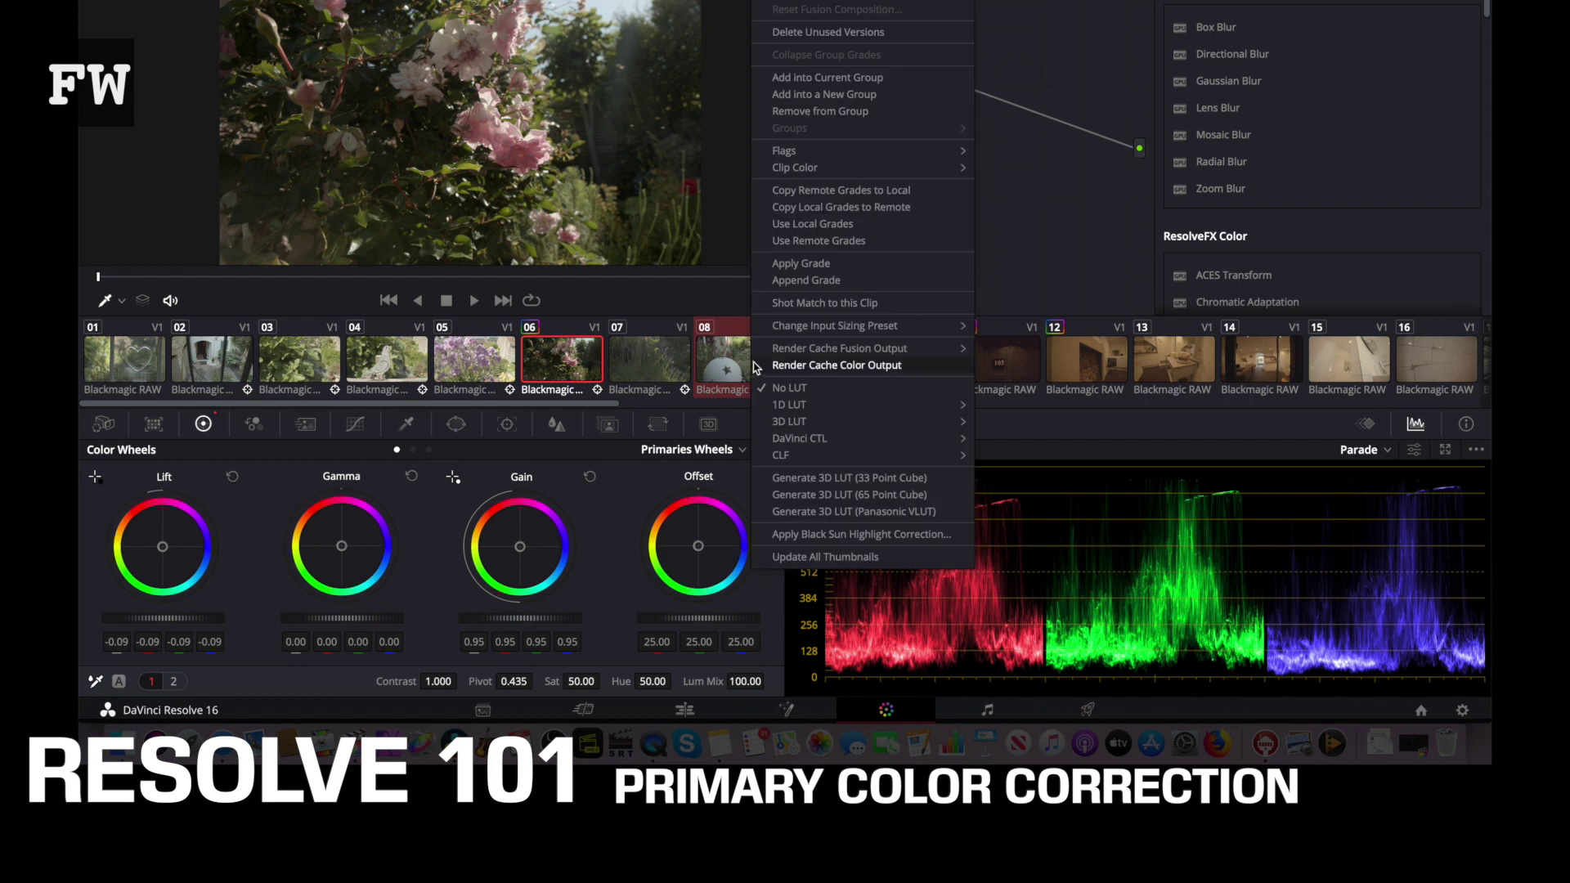
left_click(825, 267)
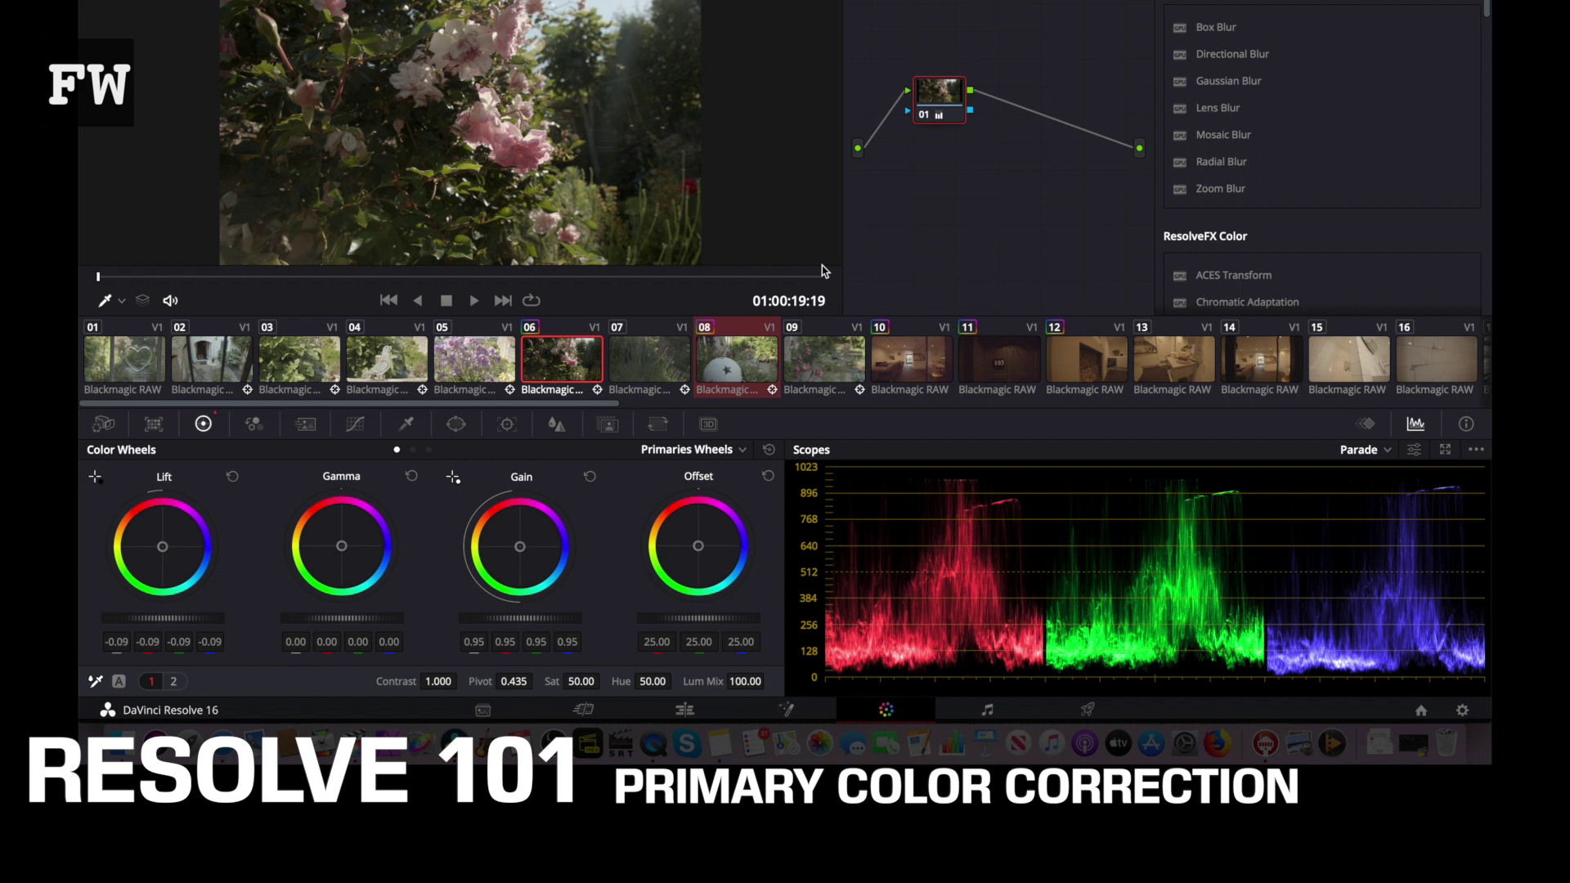
left_click(740, 367)
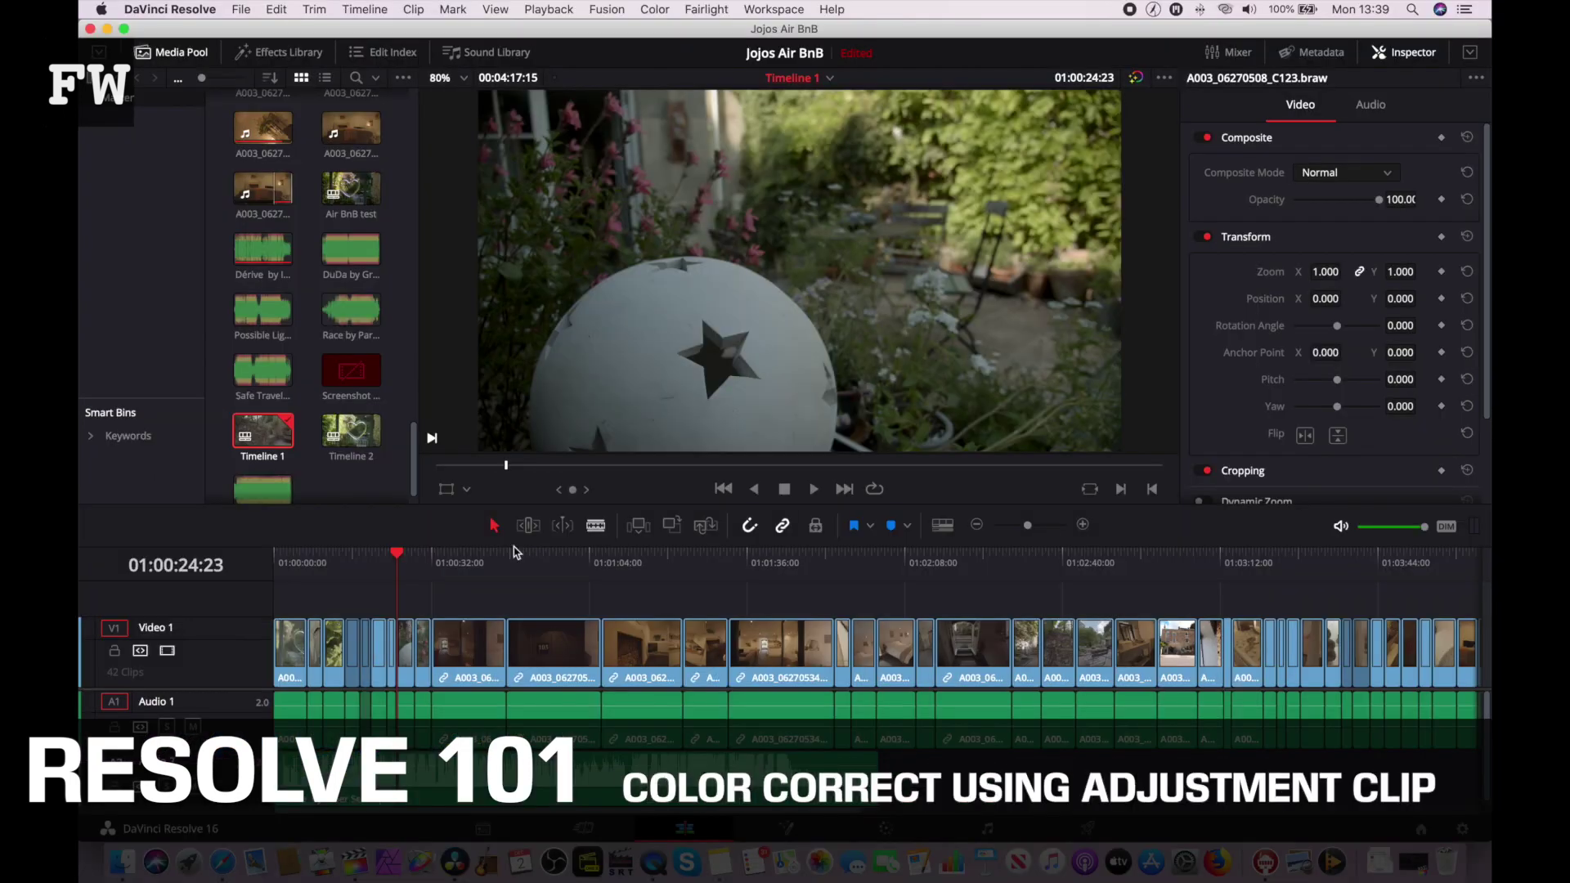
Step: Add an adjustment clip above the Video 1 clips from about 01:00:14 and extend its end to about 01:02:58
left_click(279, 57)
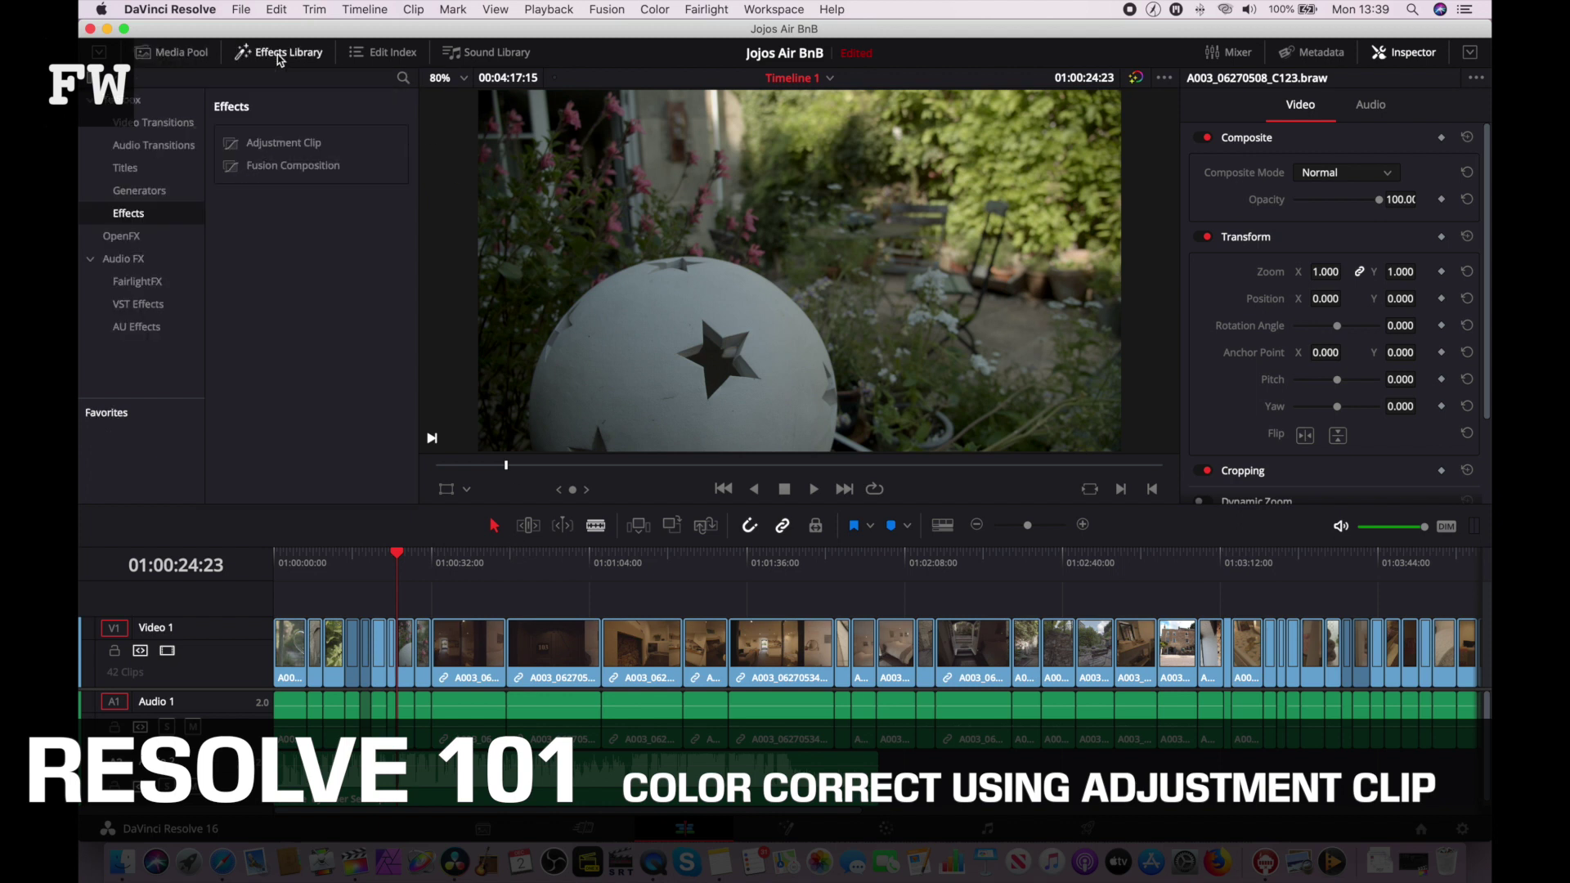
left_click_drag(274, 145, 346, 599)
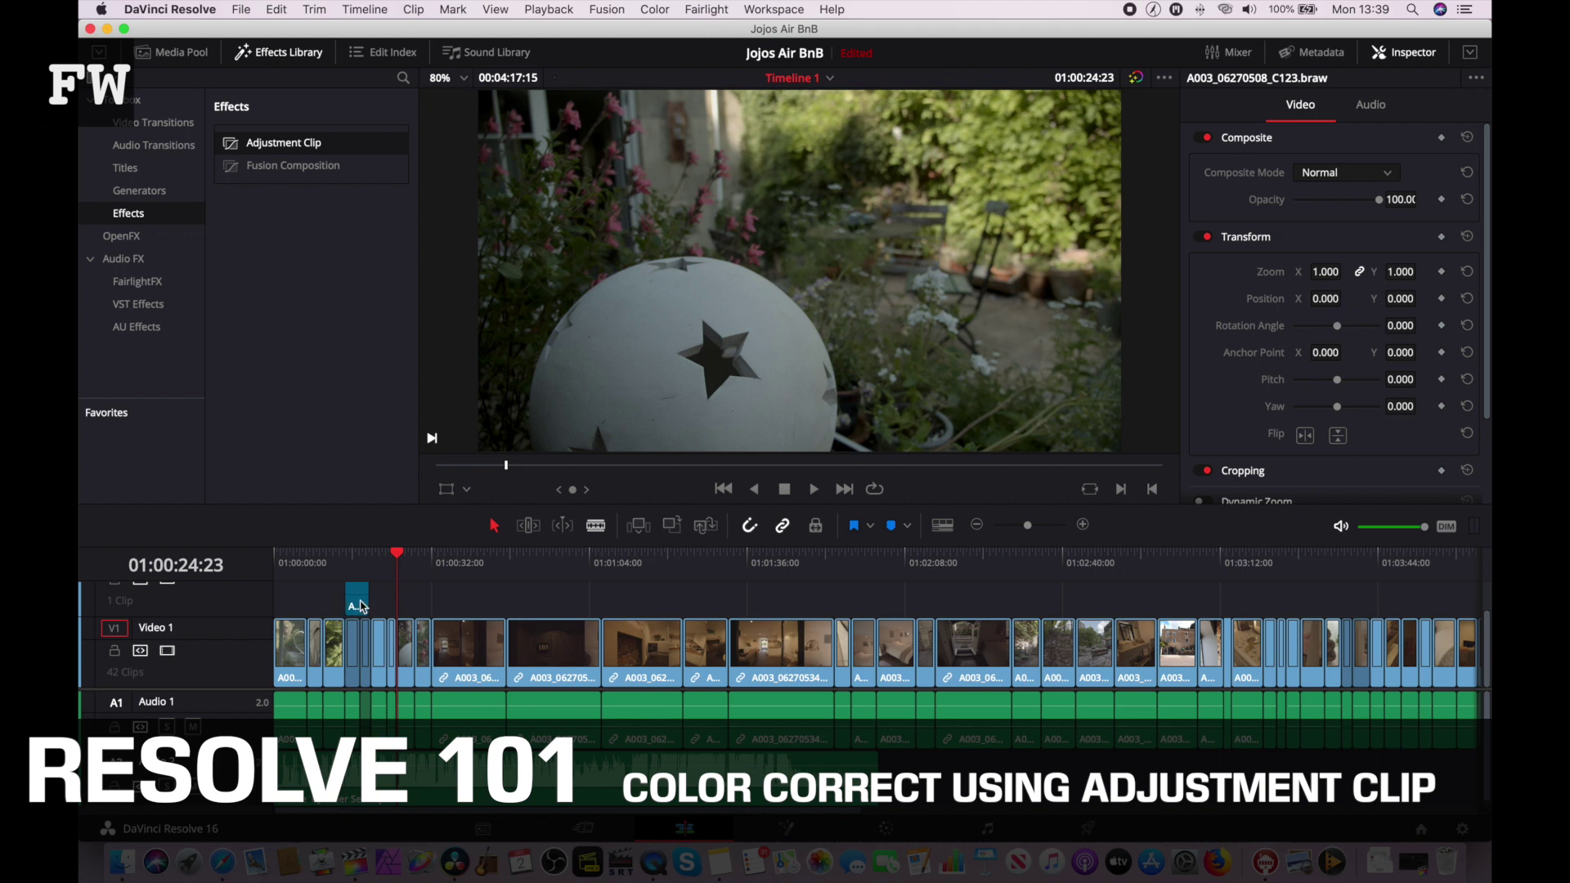
left_click_drag(364, 600, 1202, 607)
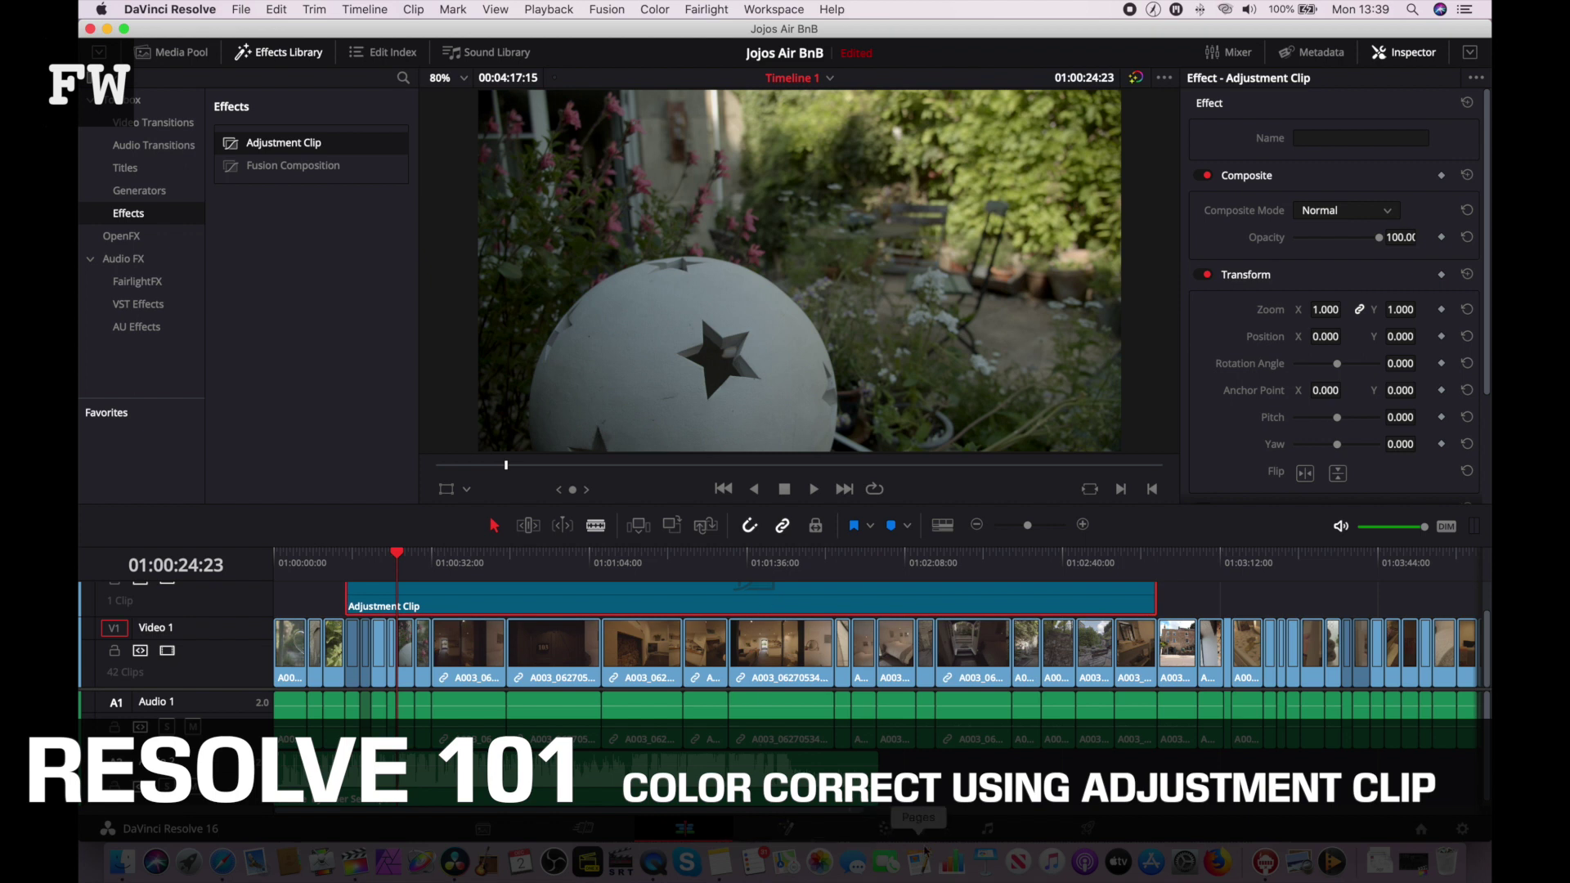
Step: Grade the adjustment clip with a custom curve, raising the upper midtones and pulling the highlights down slightly
left_click(888, 833)
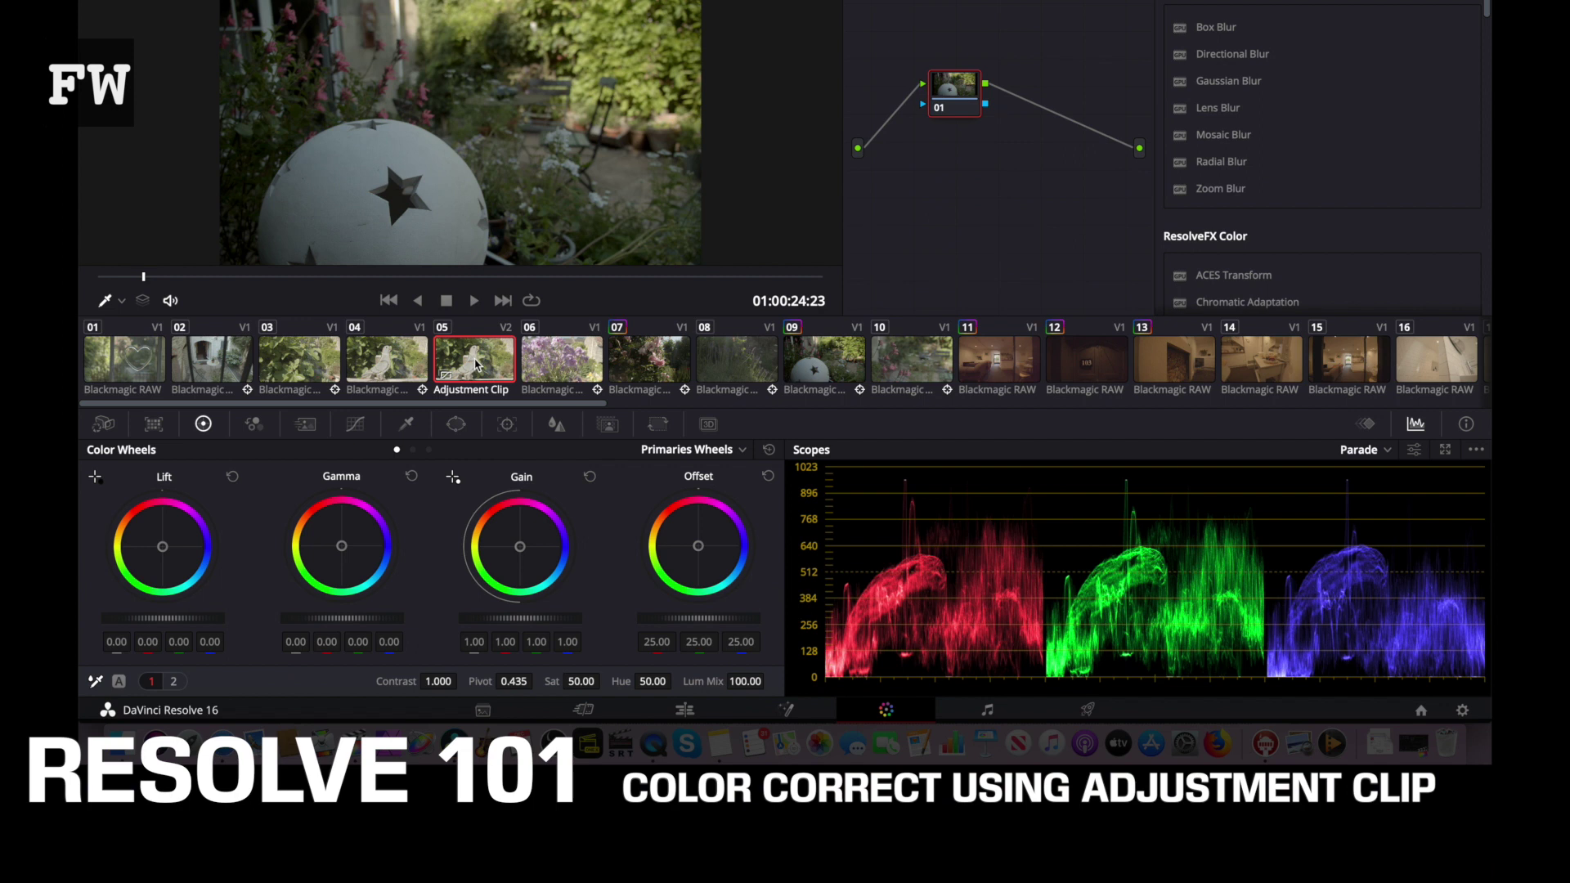
left_click(355, 425)
left_click_drag(348, 575, 341, 553)
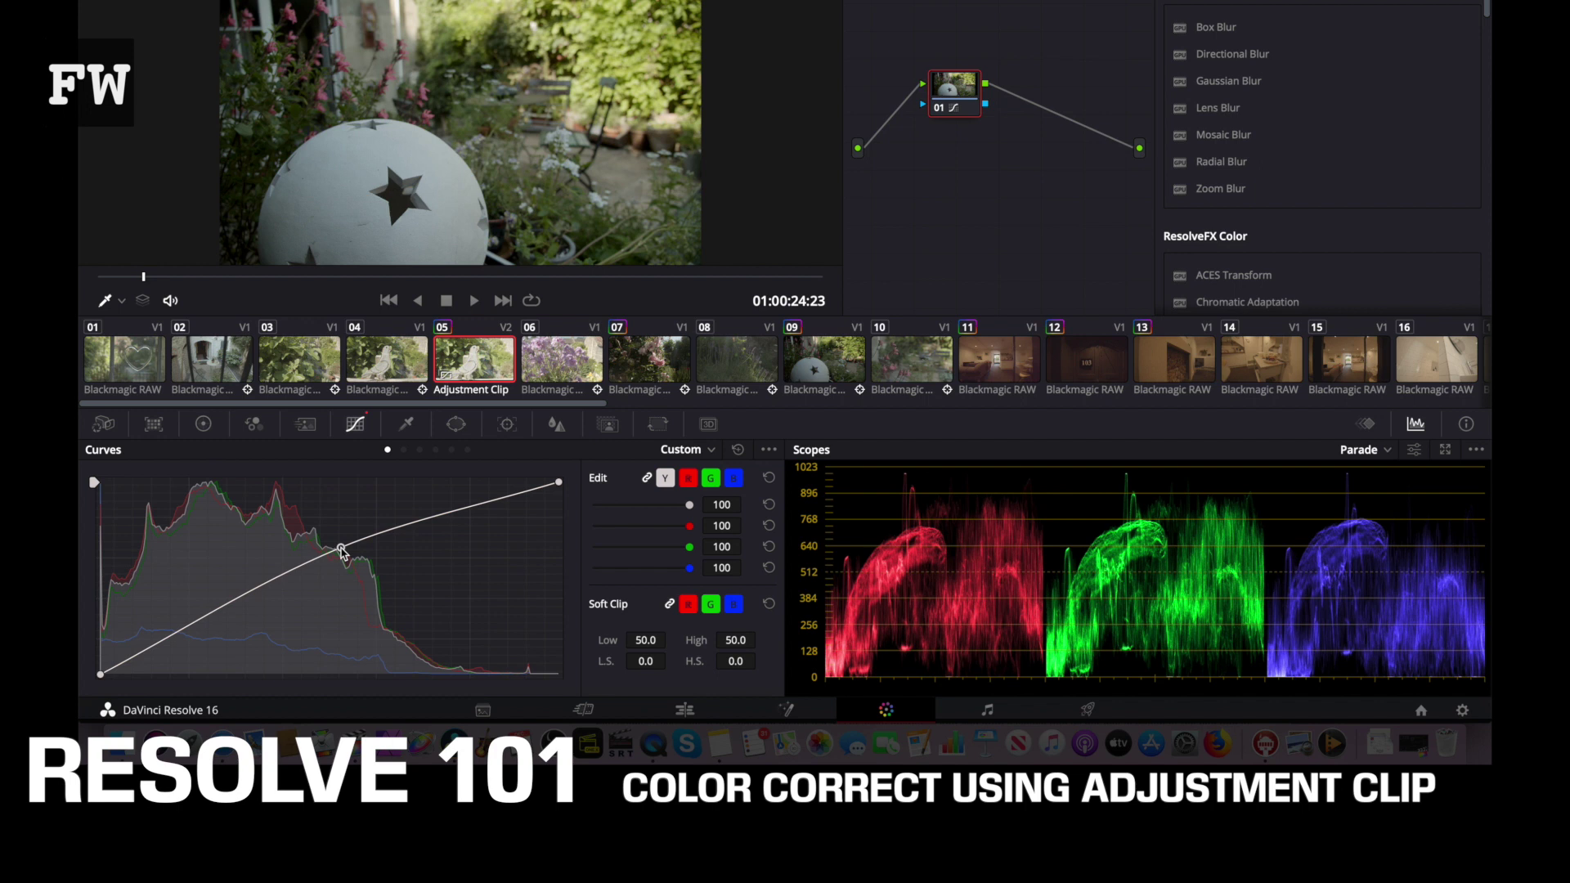
mouse_move(342, 553)
left_mouse_down()
mouse_move(350, 571)
mouse_move(347, 552)
left_mouse_up()
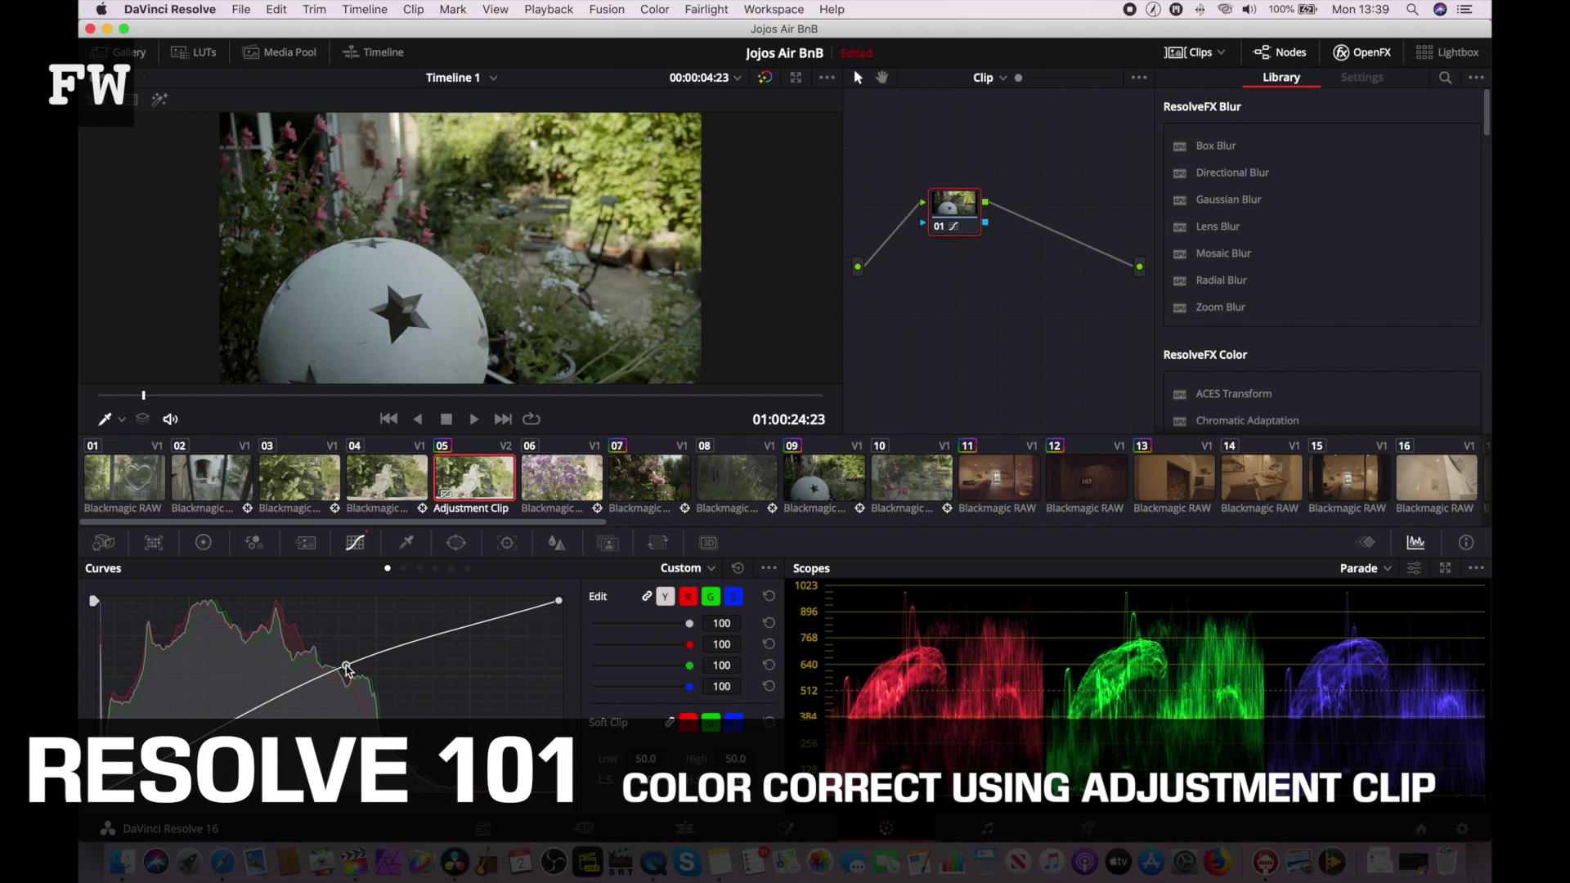
left_click_drag(483, 624, 492, 640)
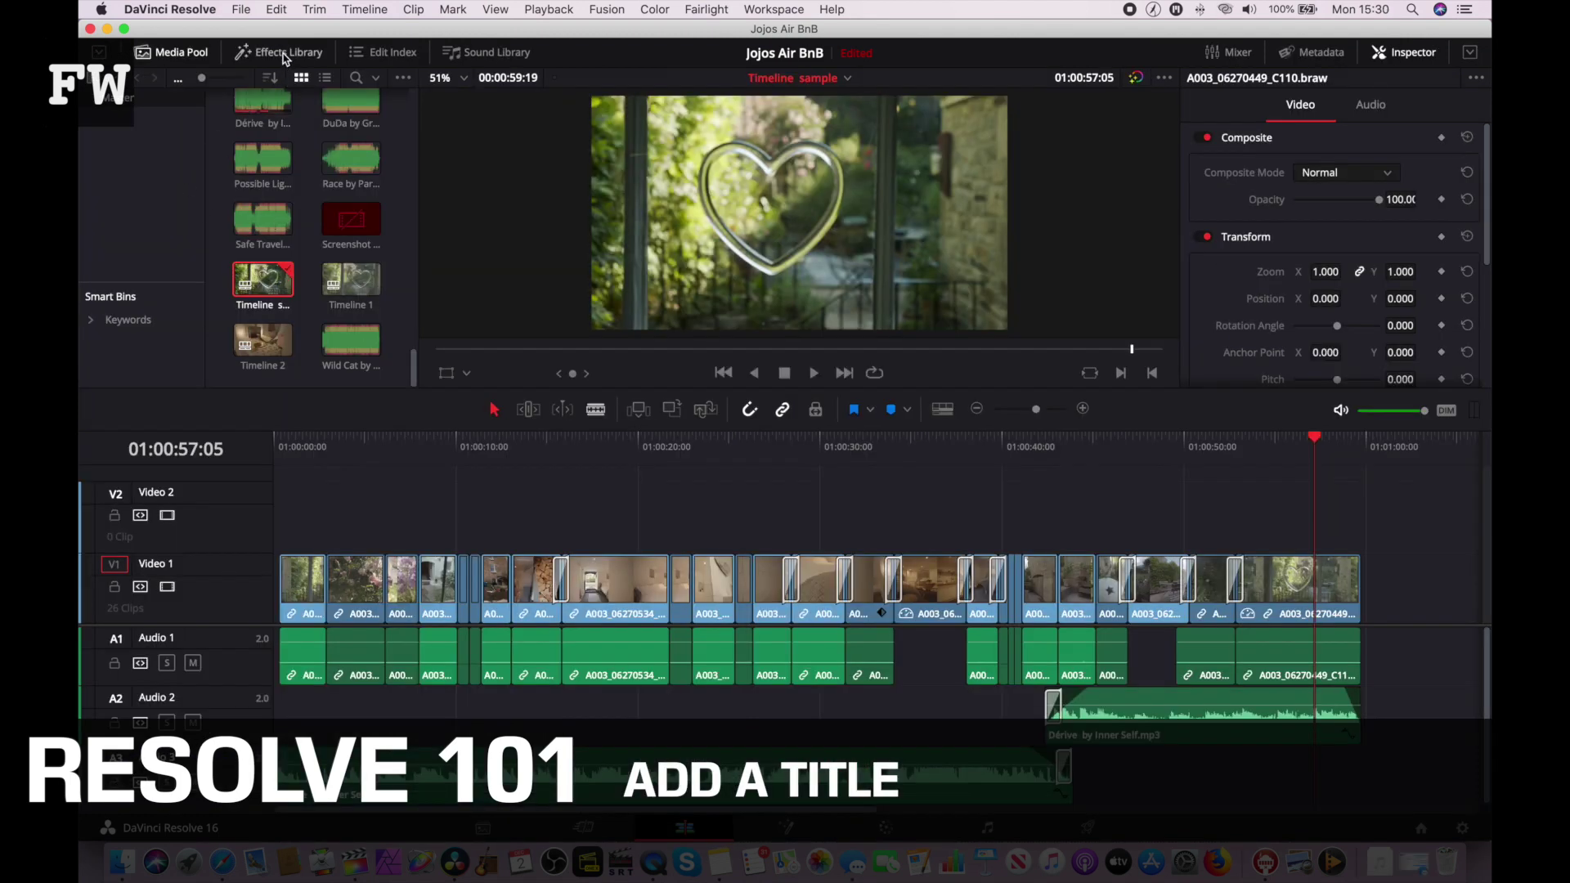
Step: Add an M Lower 3rd title on Video 2 over the final heart window clip with the text "Courtyard Apartment"
left_click(282, 53)
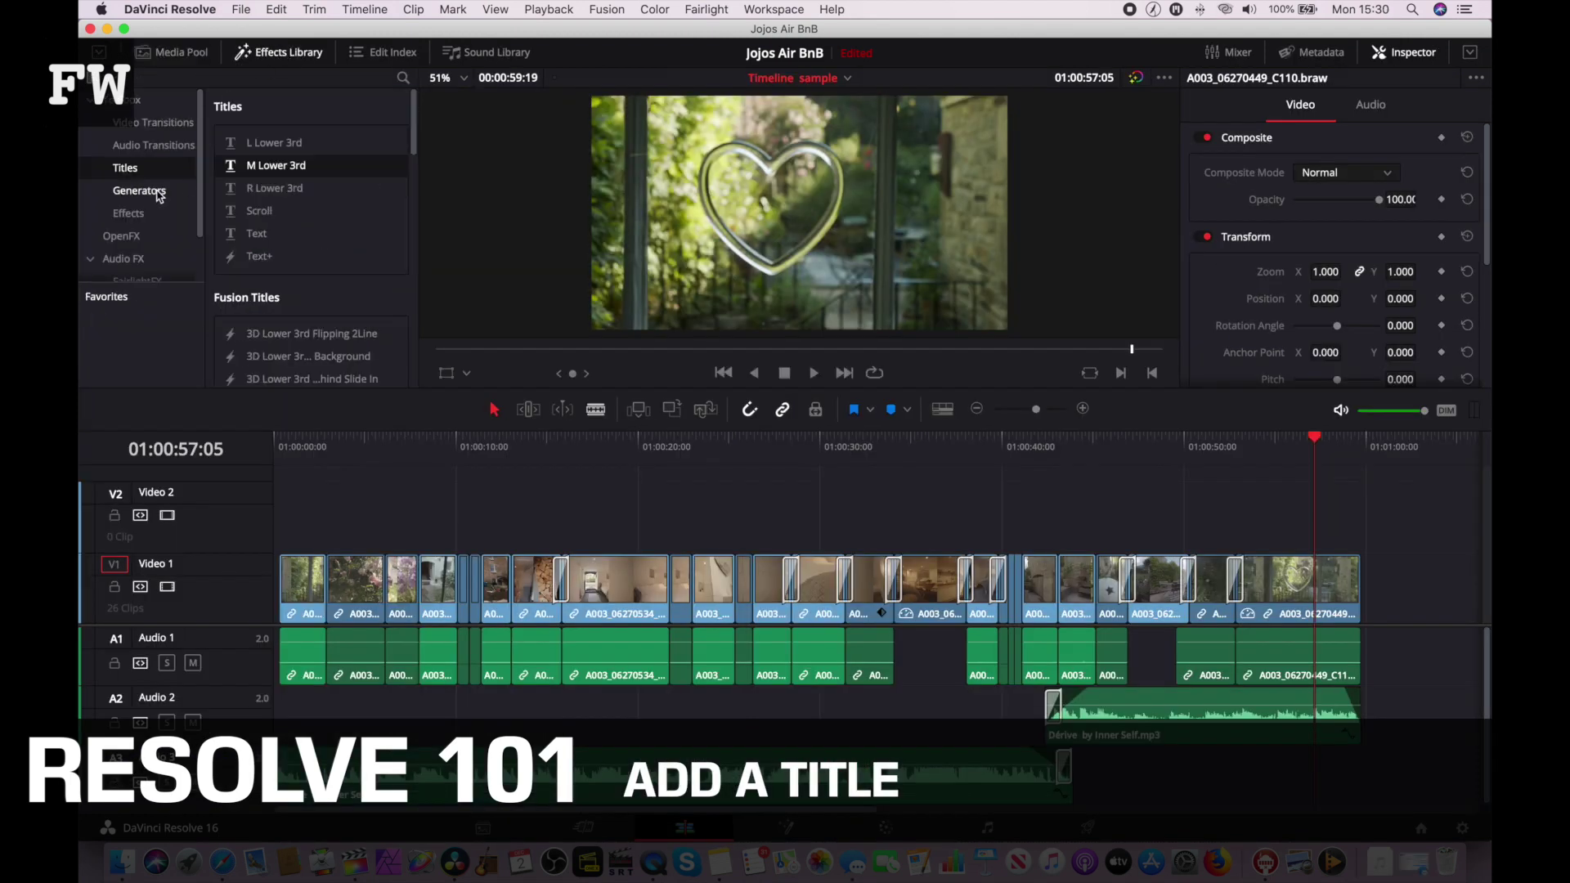
left_click_drag(229, 162, 1331, 502)
double_click(1261, 150)
type("Courtyard Apartment")
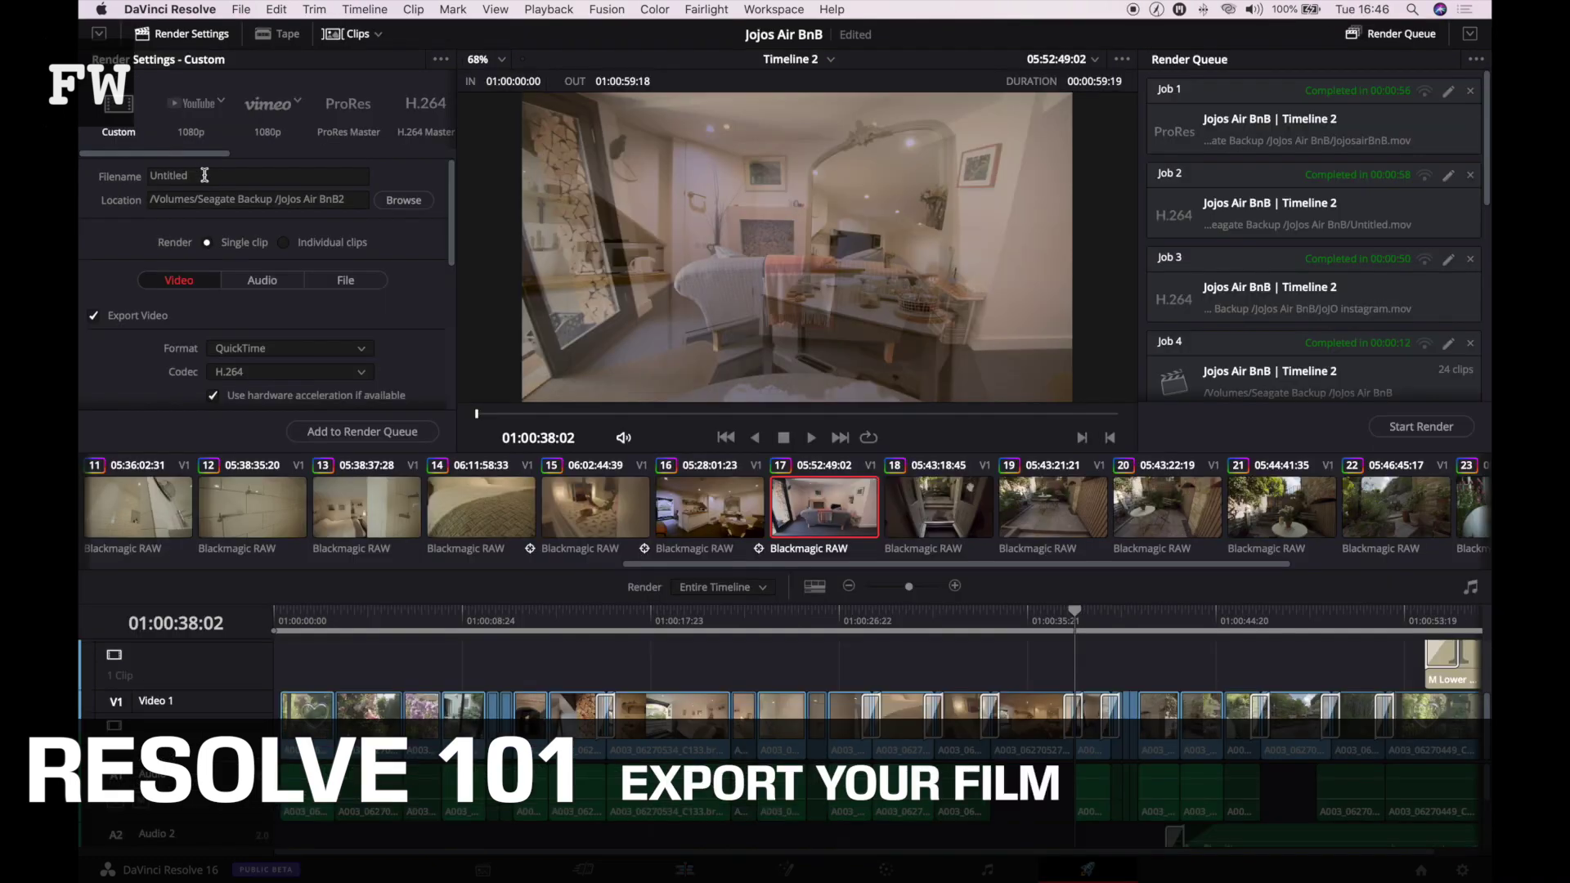
Step: Name the export file "AirBnB test export" and review its video and audio render settings
left_click(204, 174)
key("BackSpace")
scroll(274, 337, "down", 5)
scroll(261, 347, "up", 6)
left_click(262, 231)
scroll(323, 348, "down", 2)
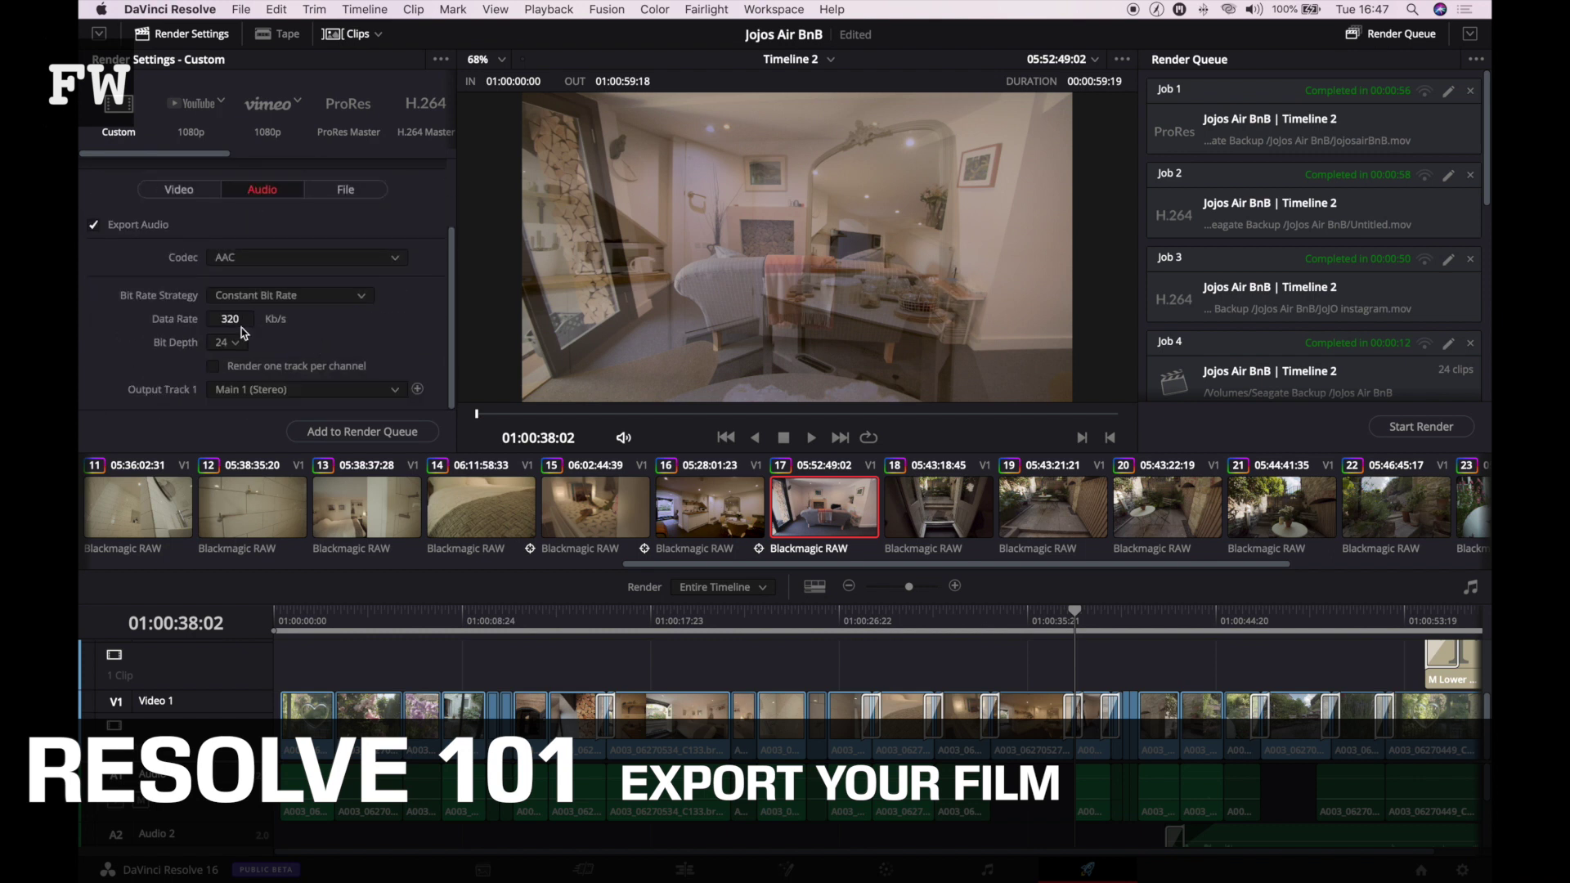
Step: Add the Timeline 2 export to the render queue and start rendering it
left_click(364, 432)
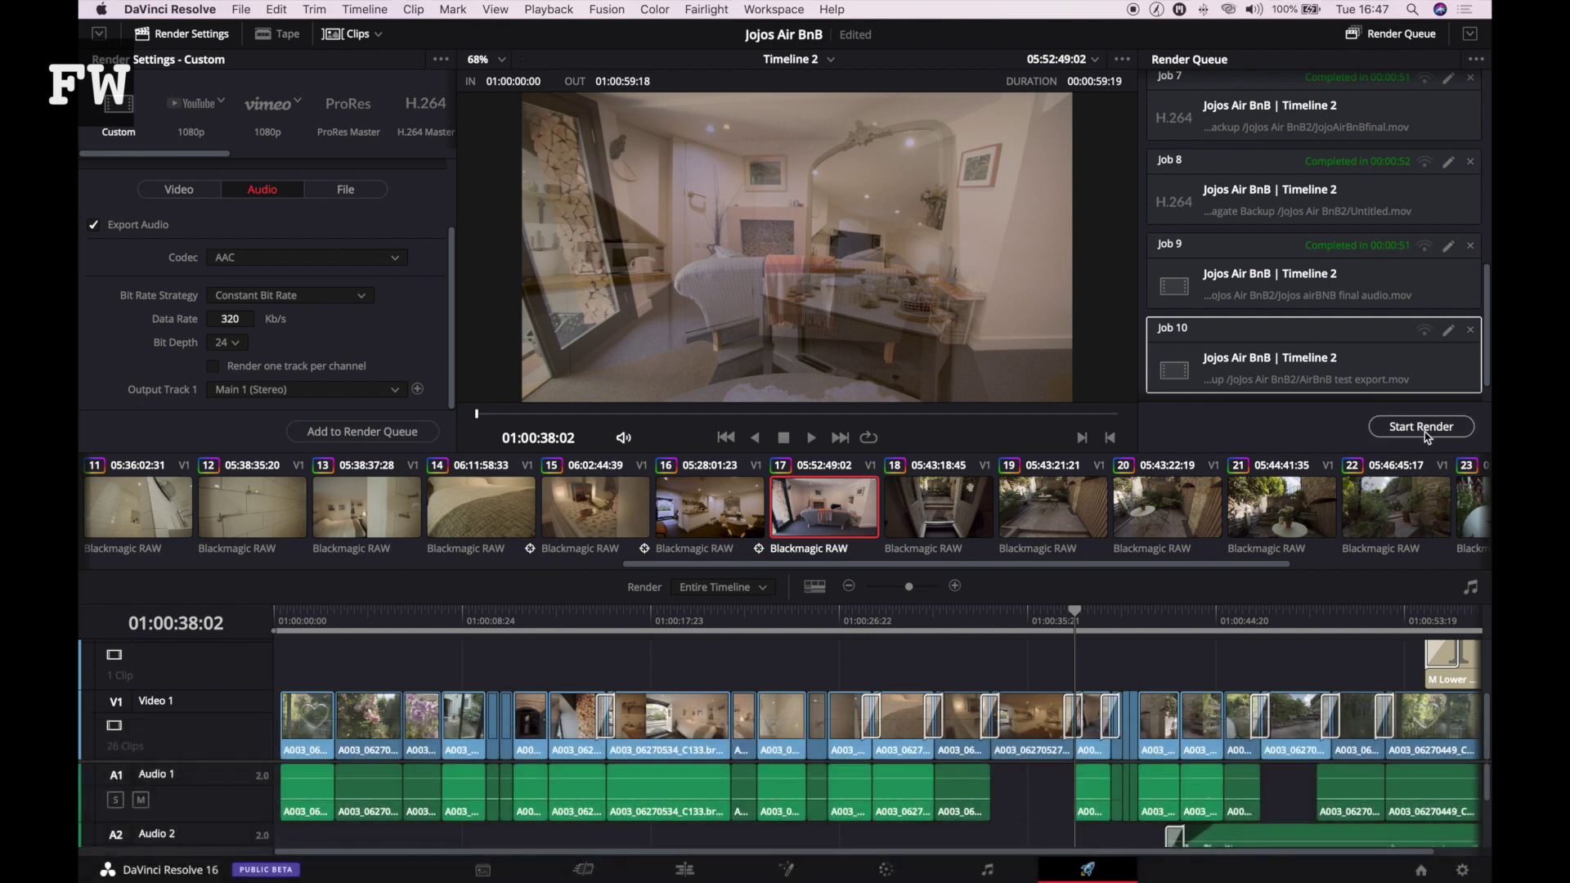
left_click(1423, 426)
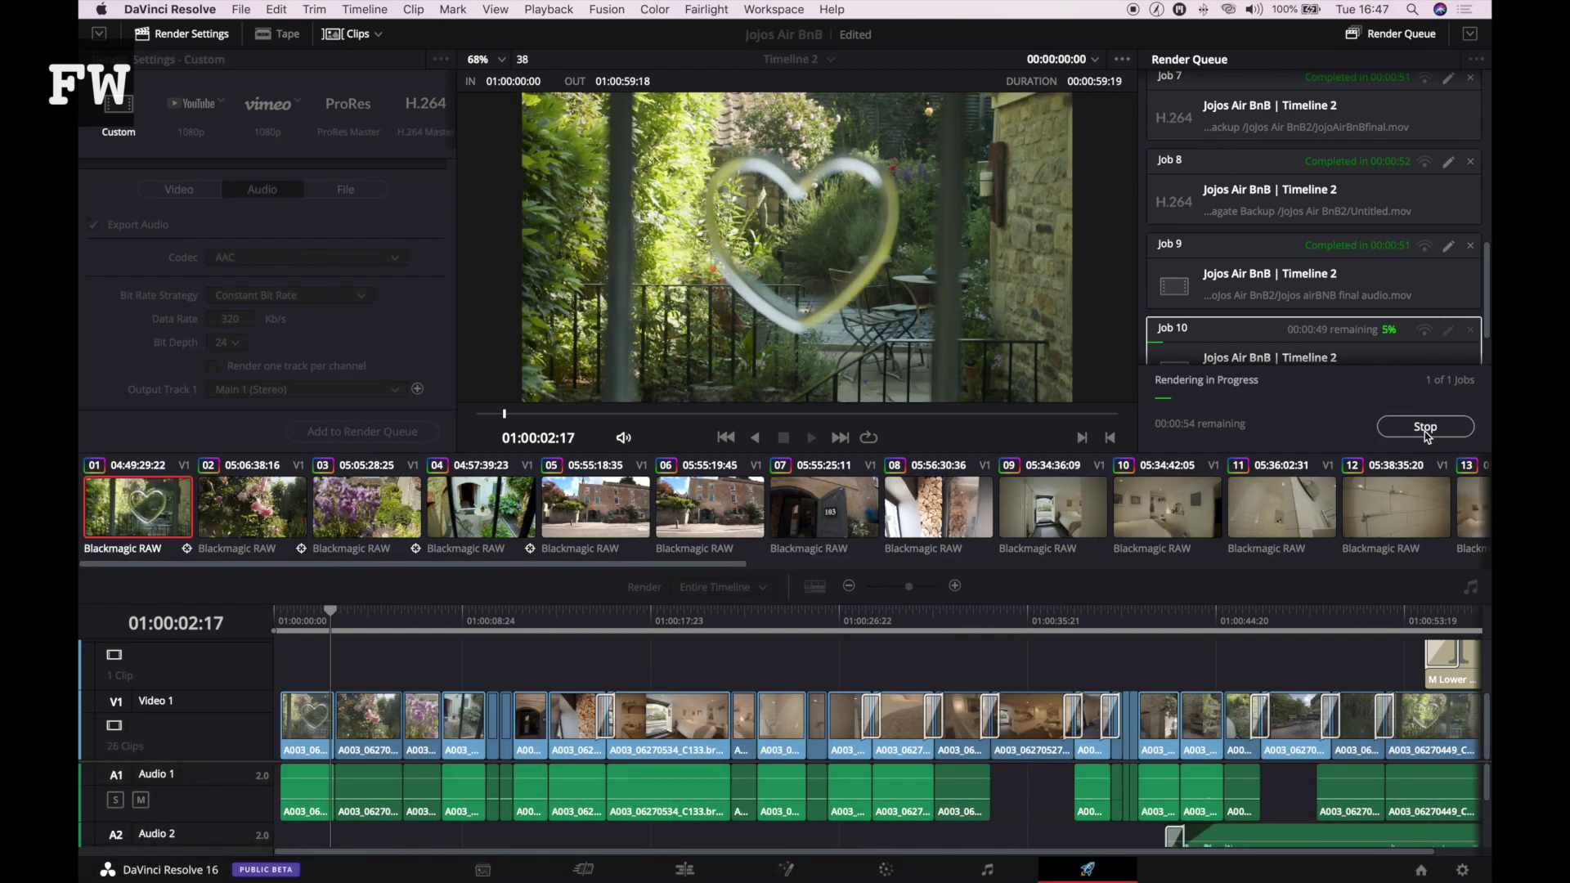